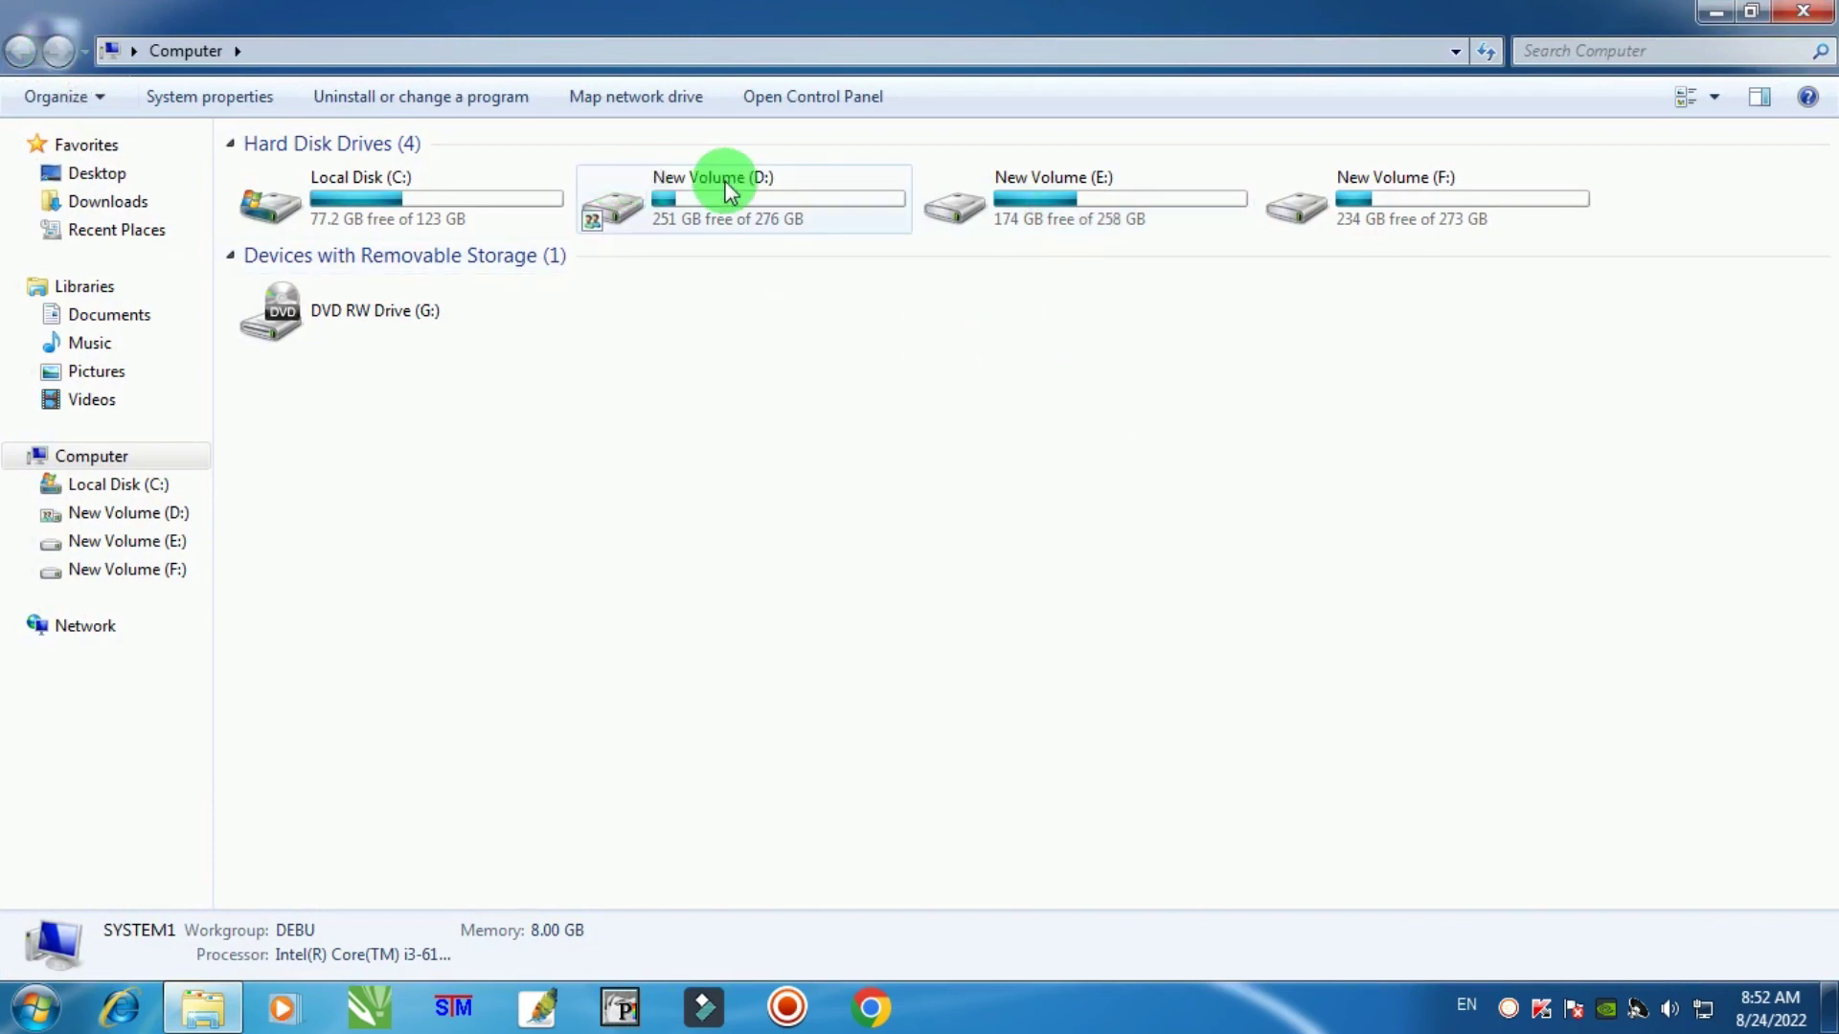
# Step: Open the customer folder with monthly subfolders inside the 2022 folder on New Volume (E:)
pyautogui.doubleClick(1039, 198)
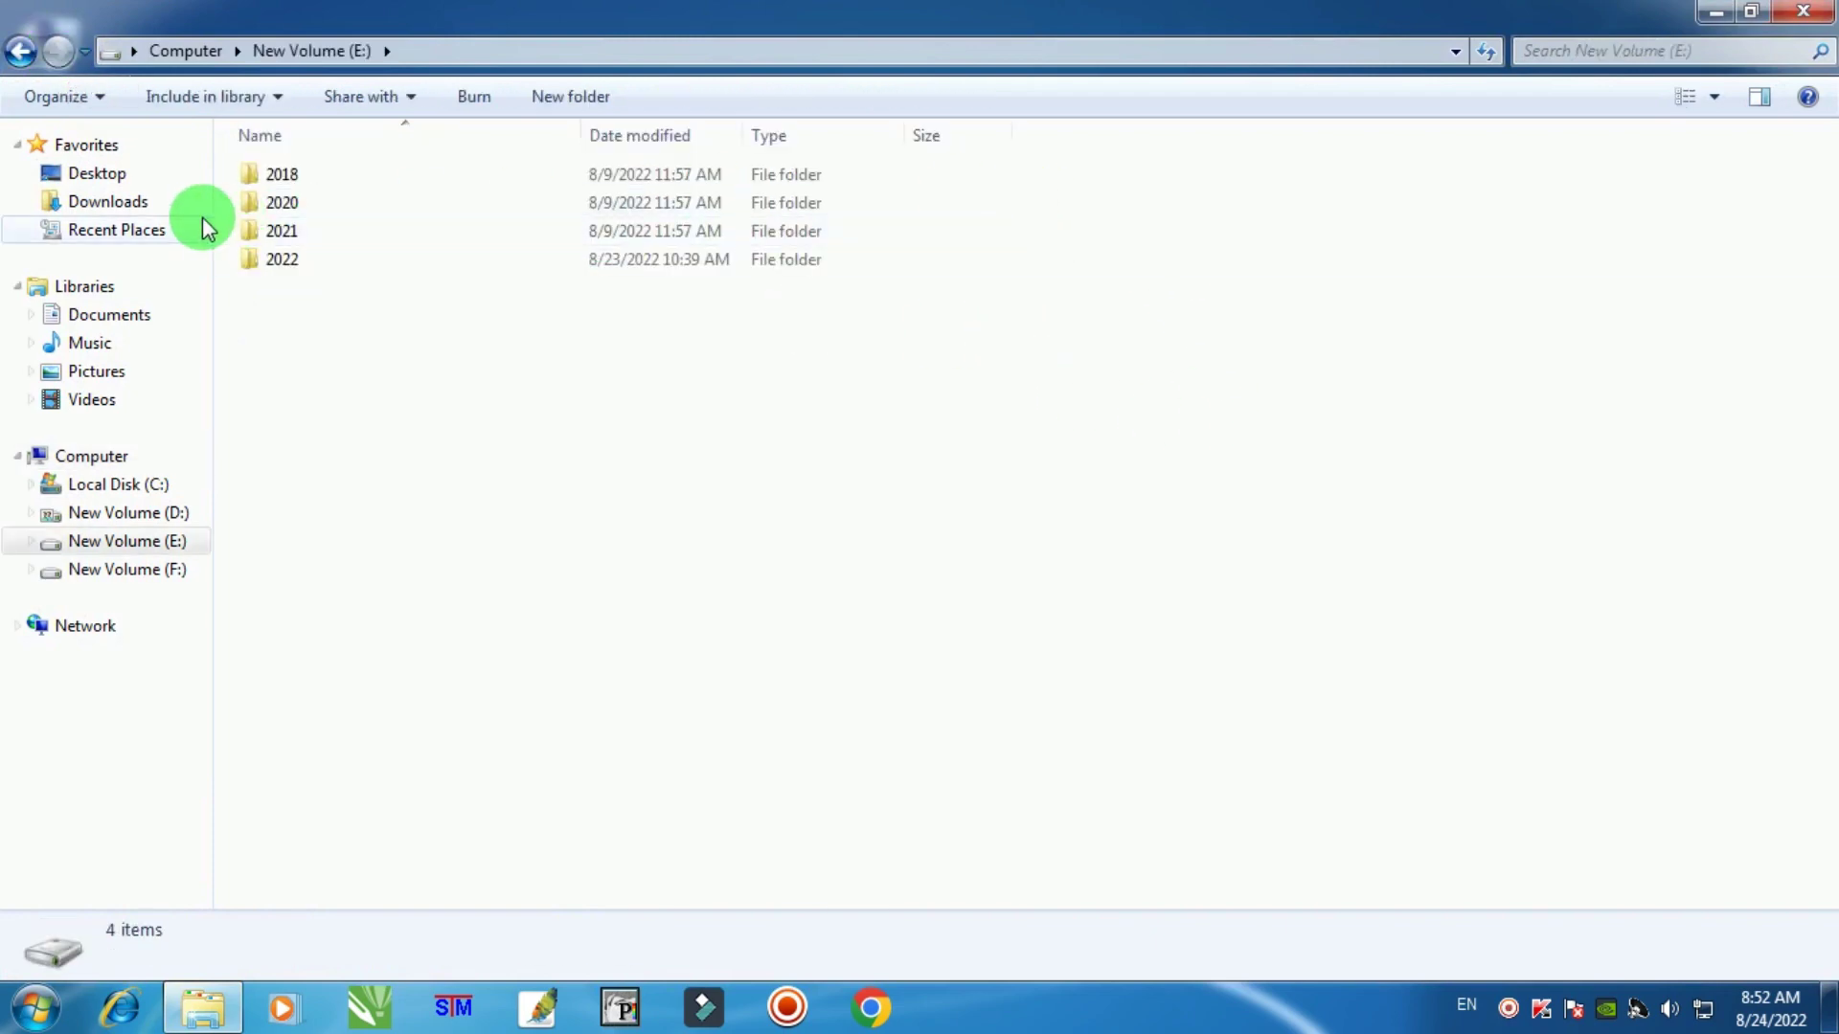
pyautogui.click(288, 262)
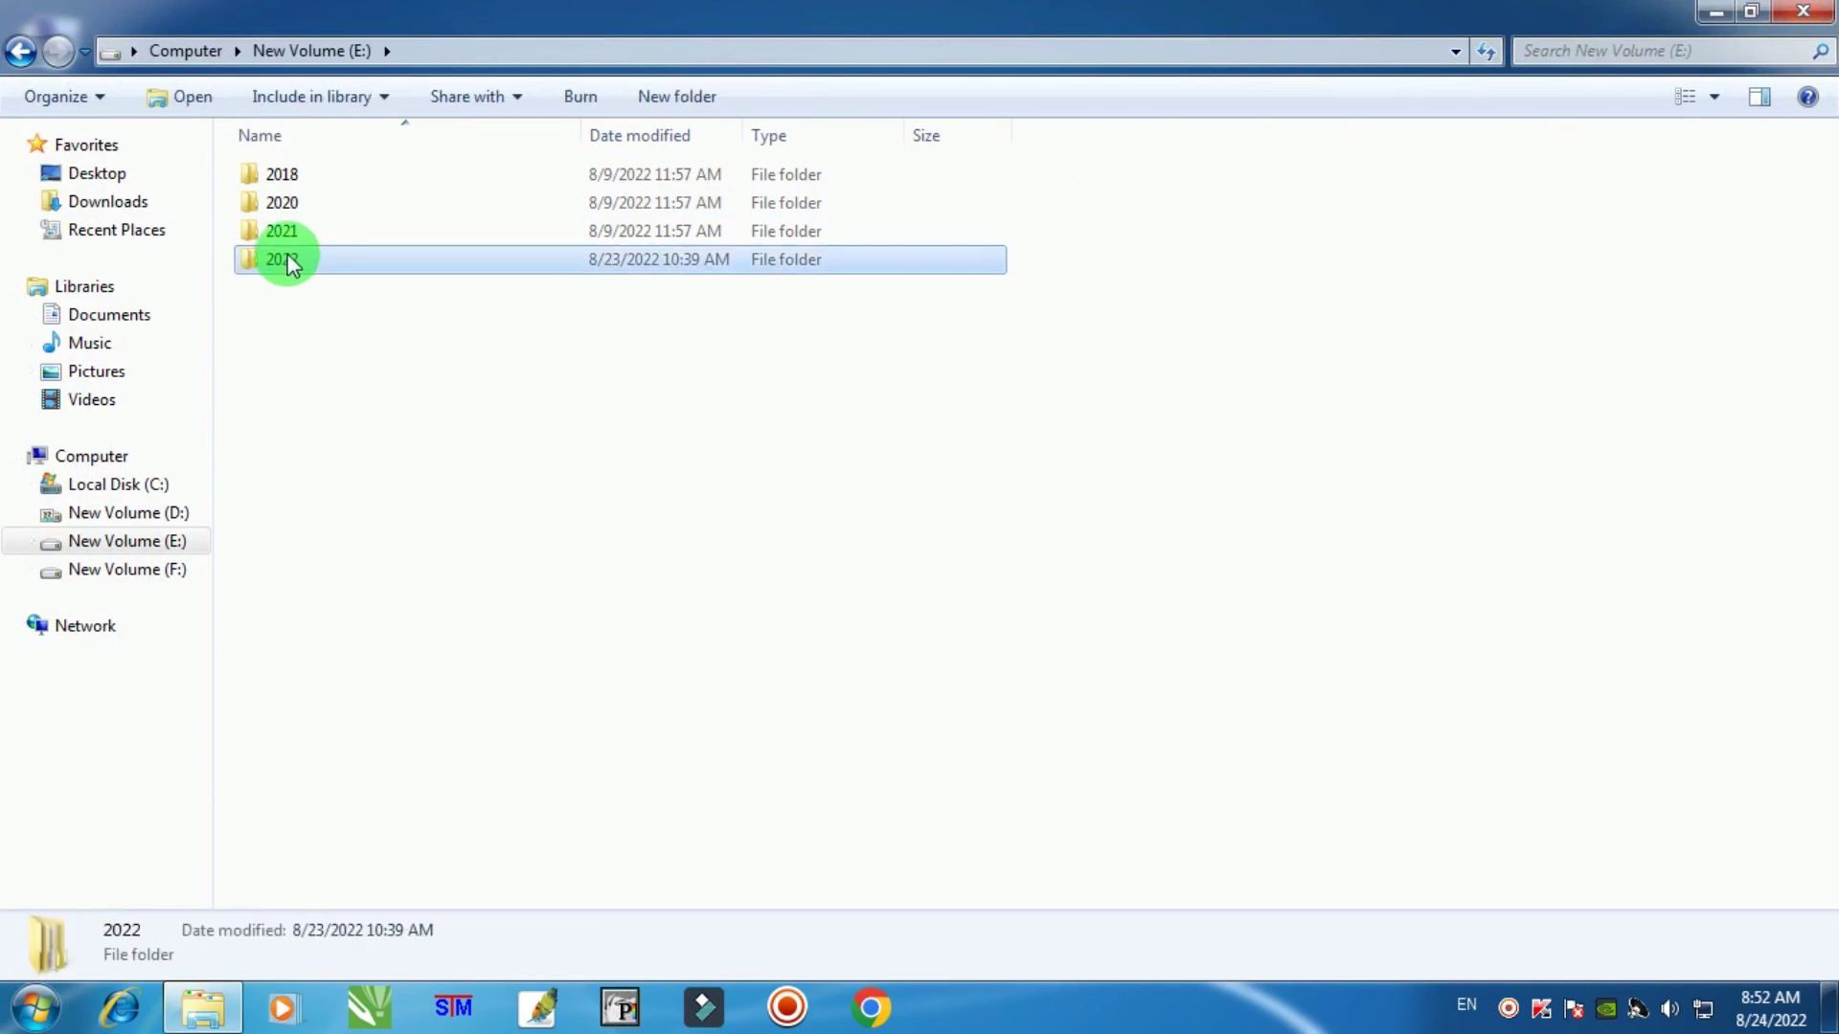
pyautogui.click(289, 229)
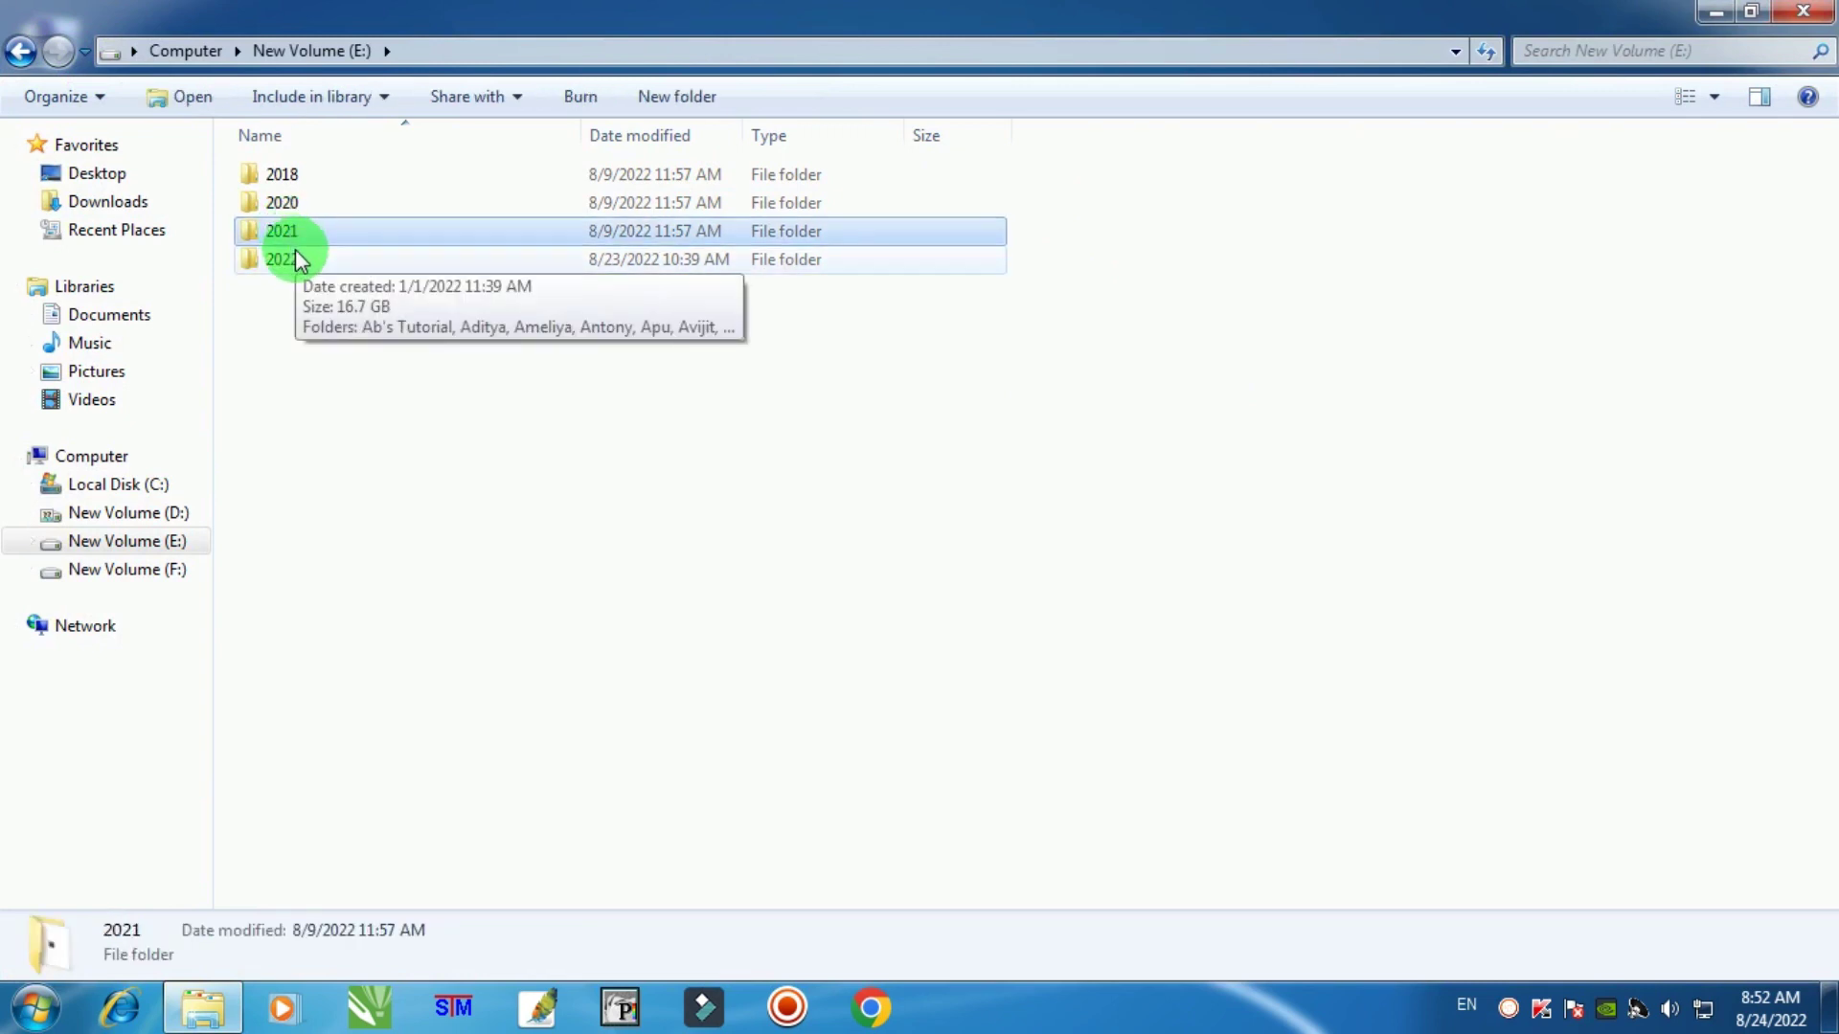
pyautogui.doubleClick(295, 256)
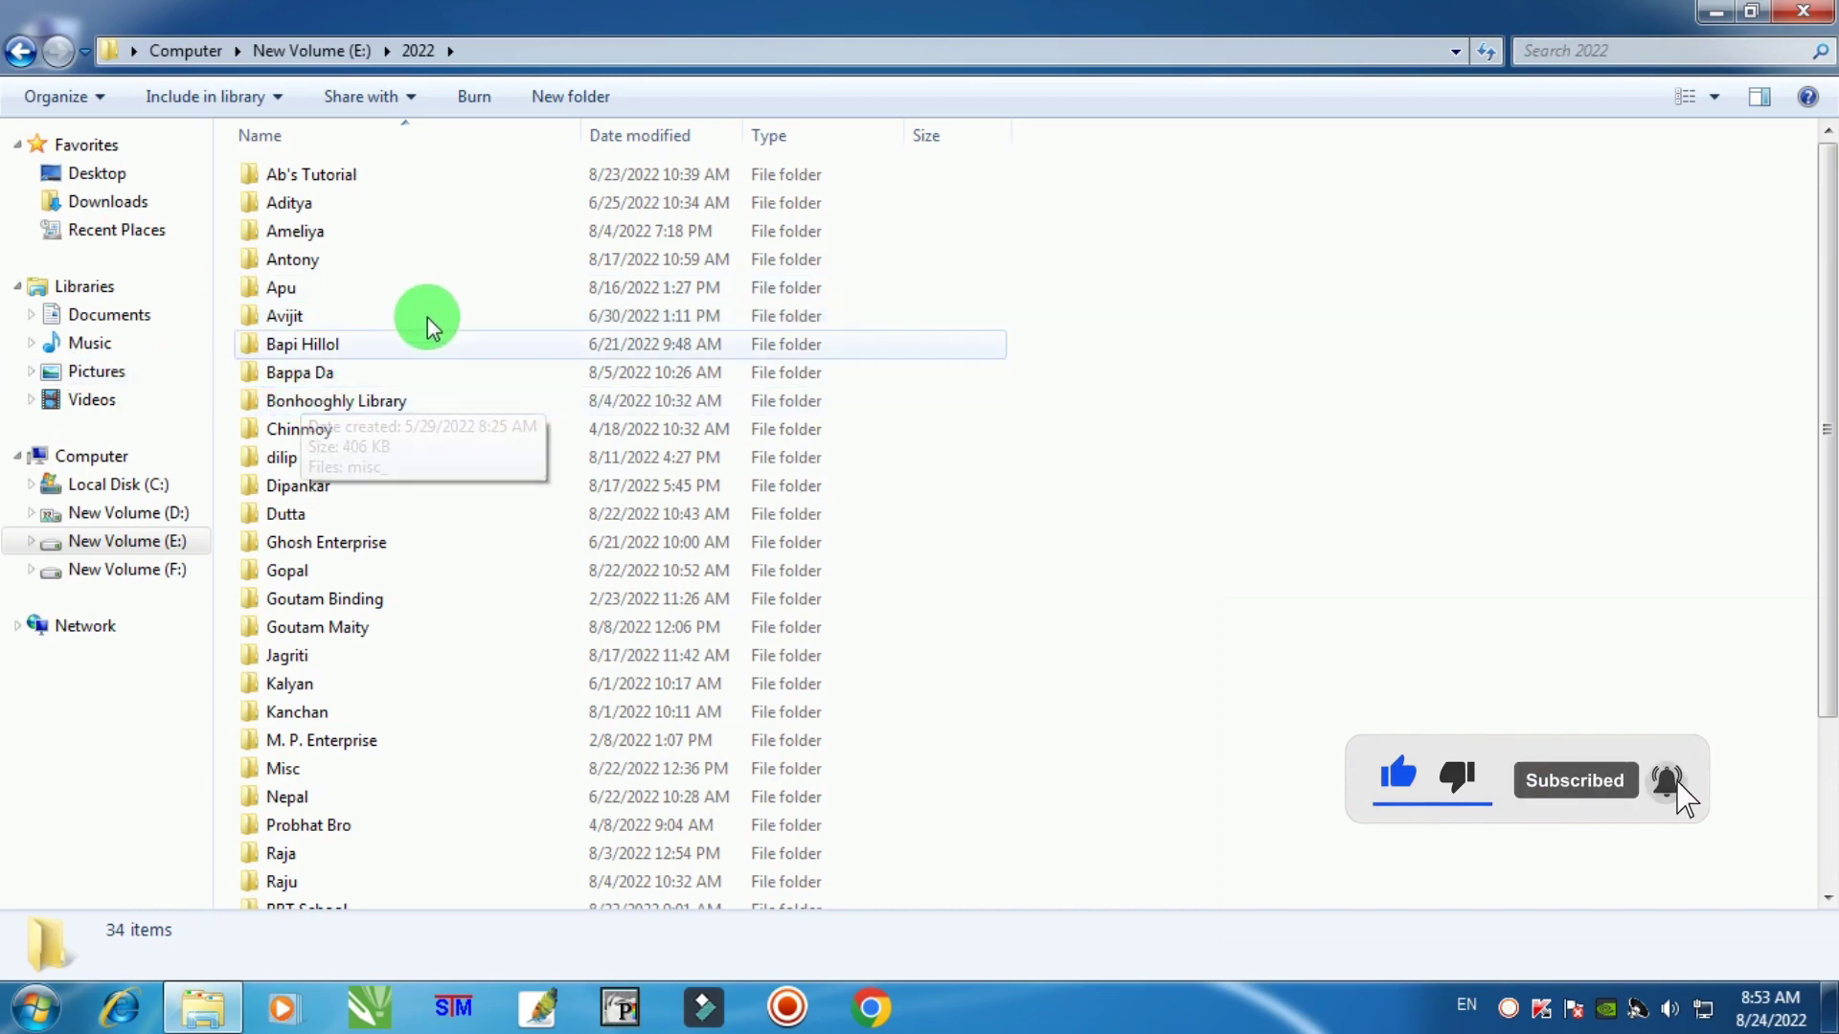
pyautogui.scroll(-2, 307, 431)
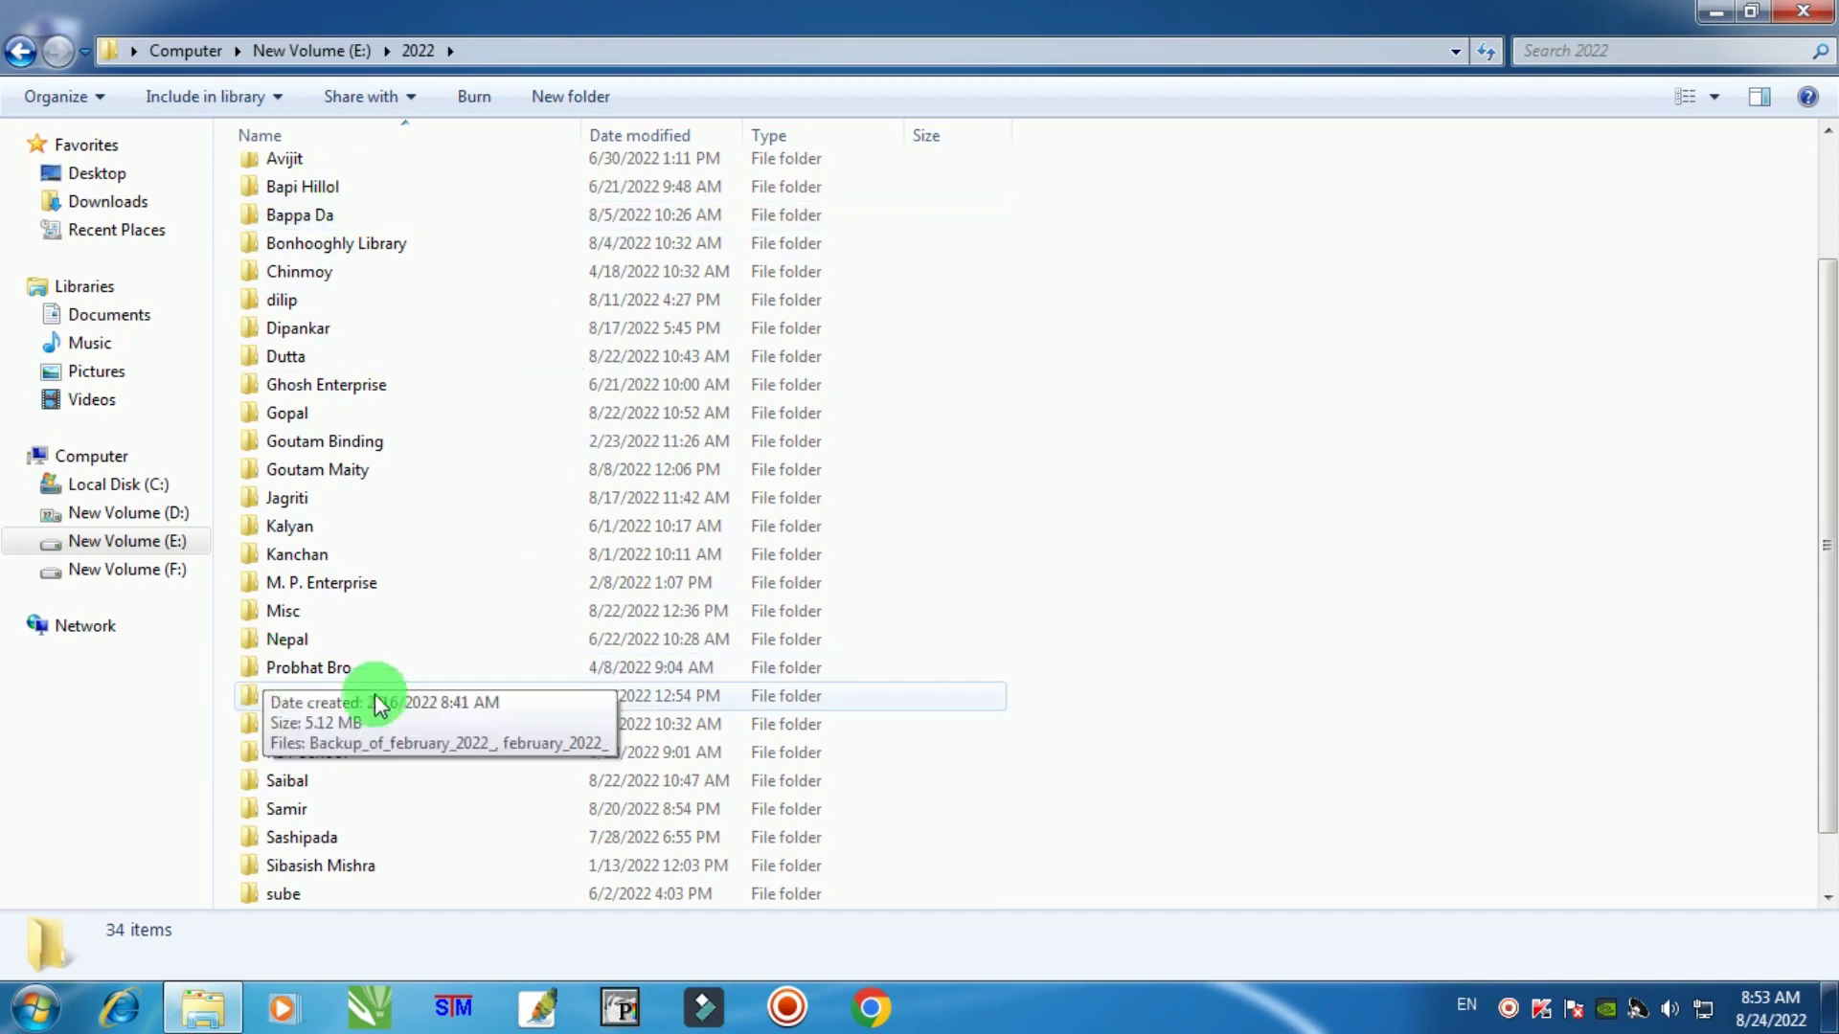
pyautogui.doubleClick(297, 724)
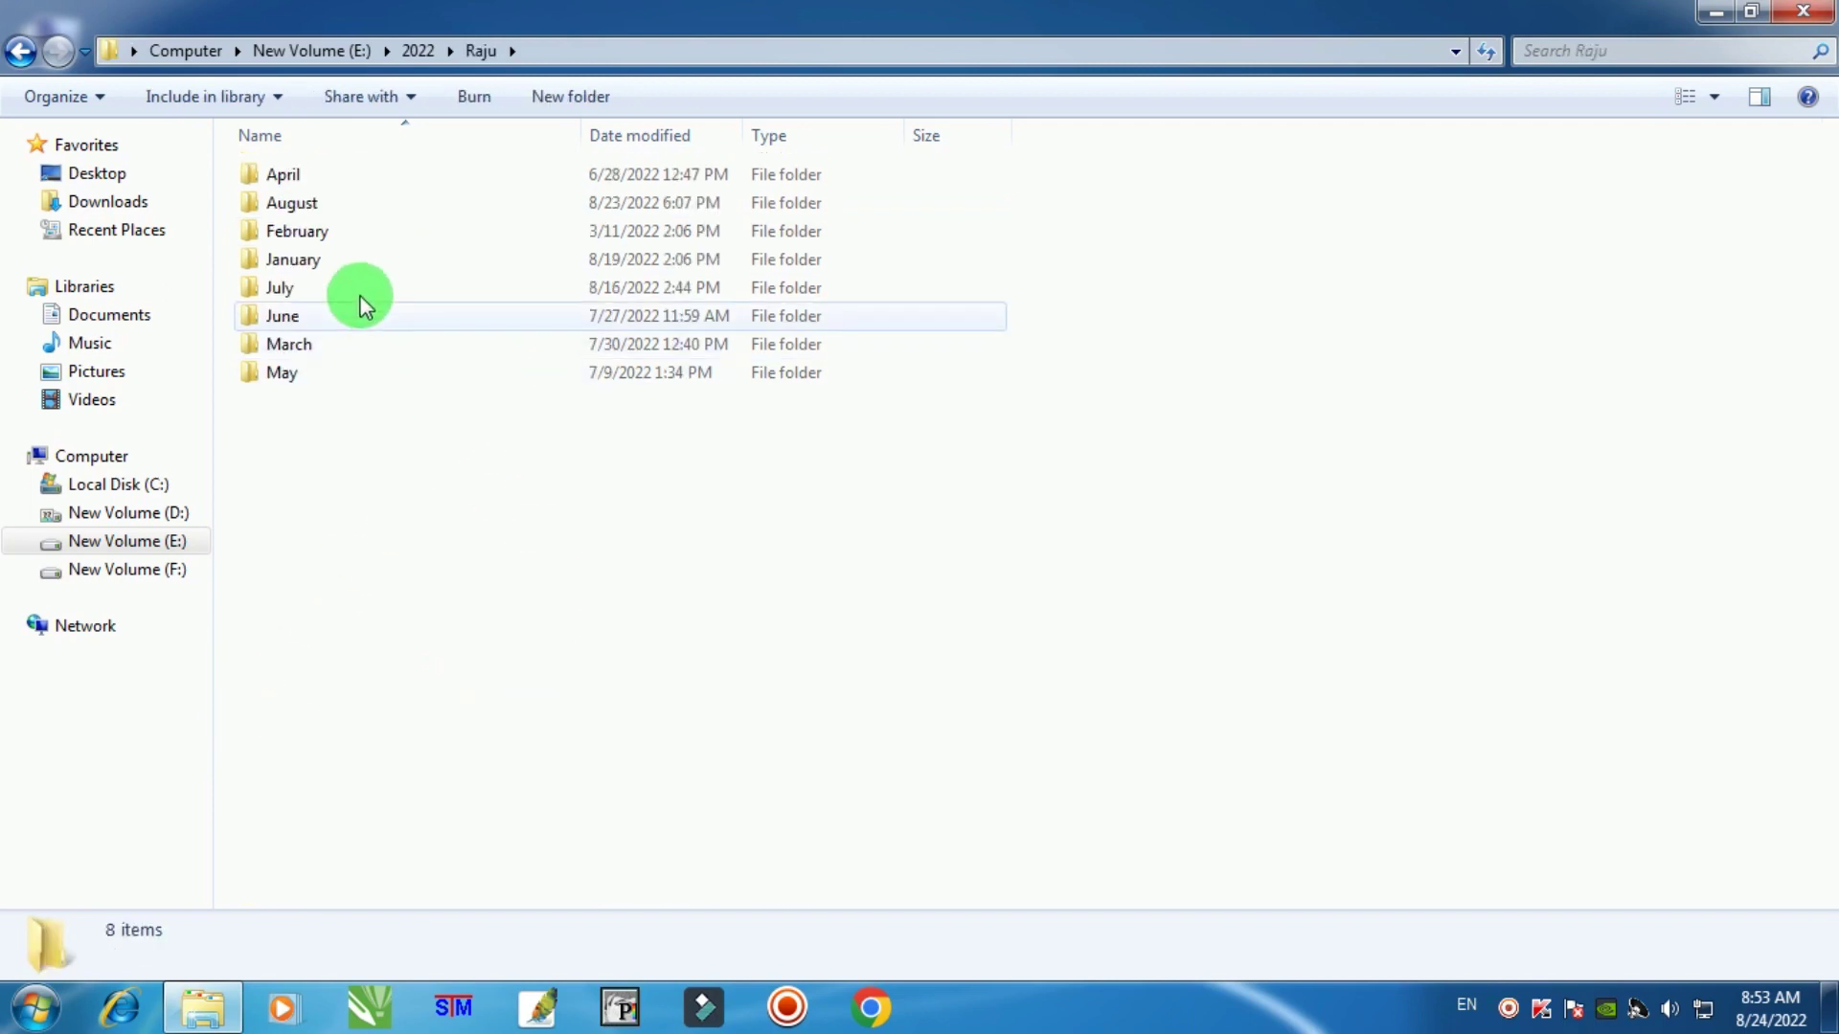
# Step: Open the July folder and display its files as large icons
pyautogui.click(342, 213)
pyautogui.click(325, 233)
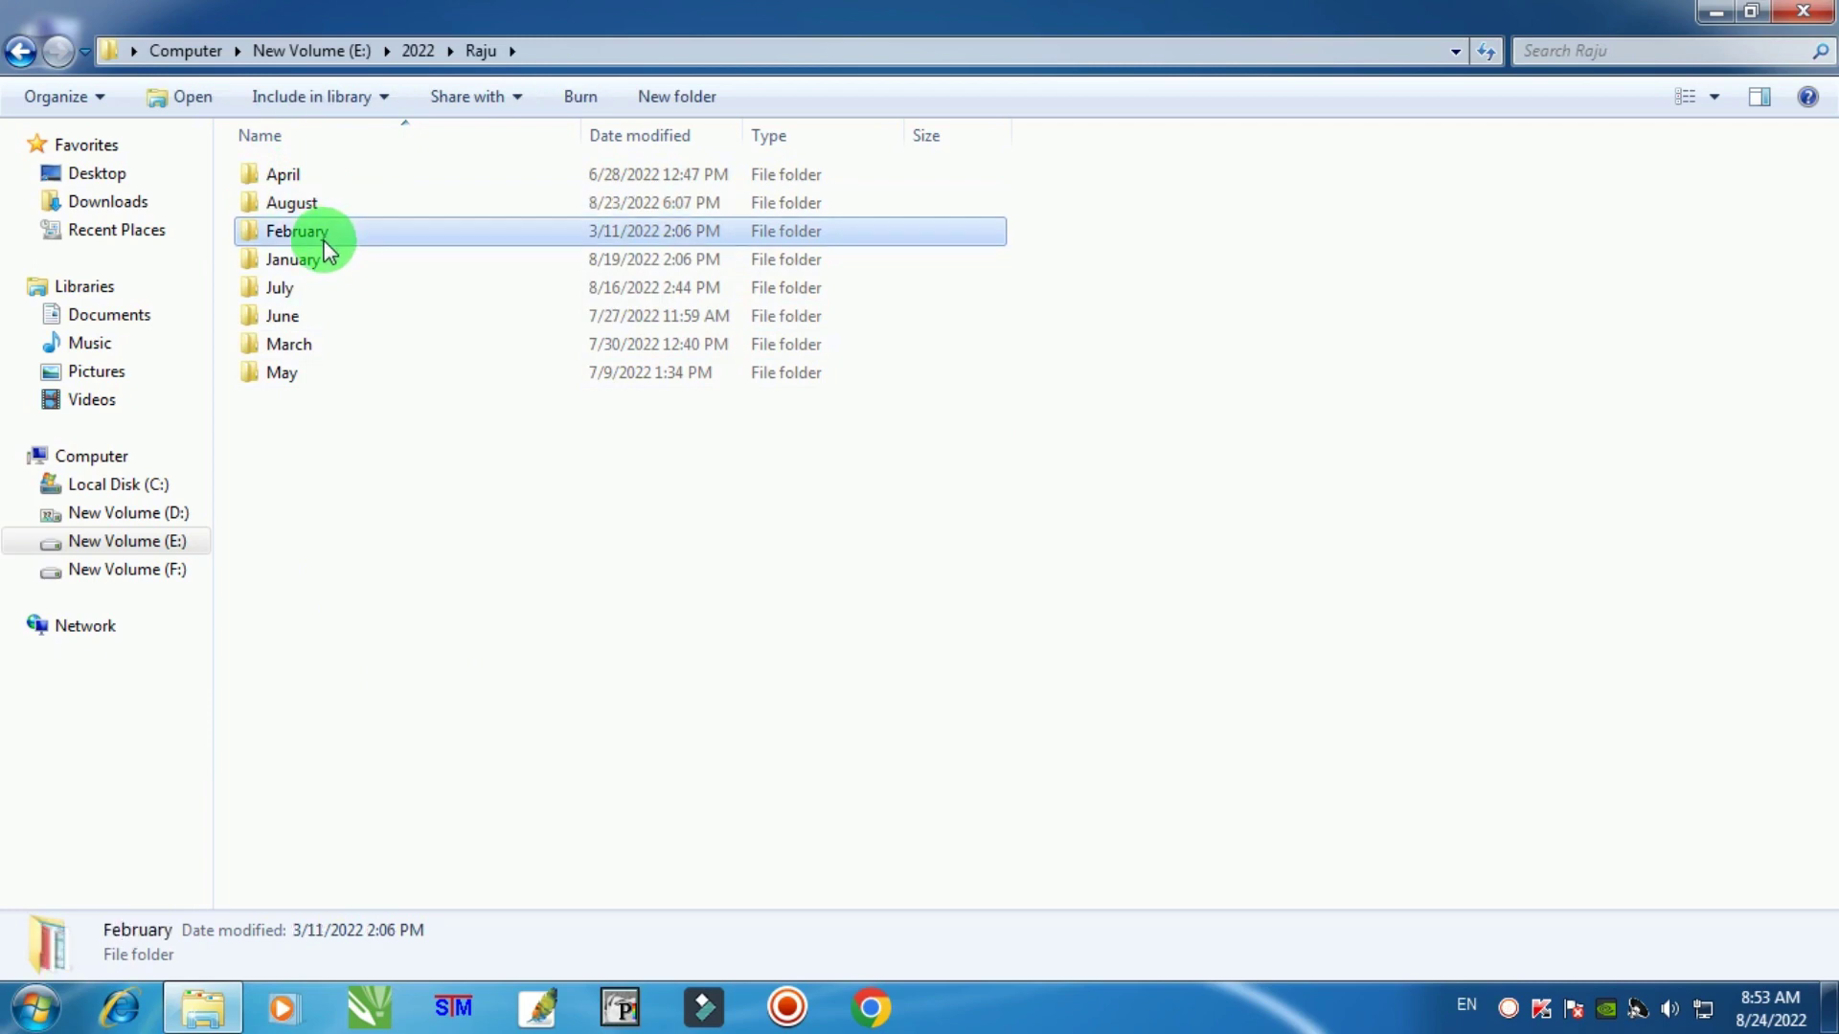
pyautogui.doubleClick(302, 290)
pyautogui.rightClick(1309, 283)
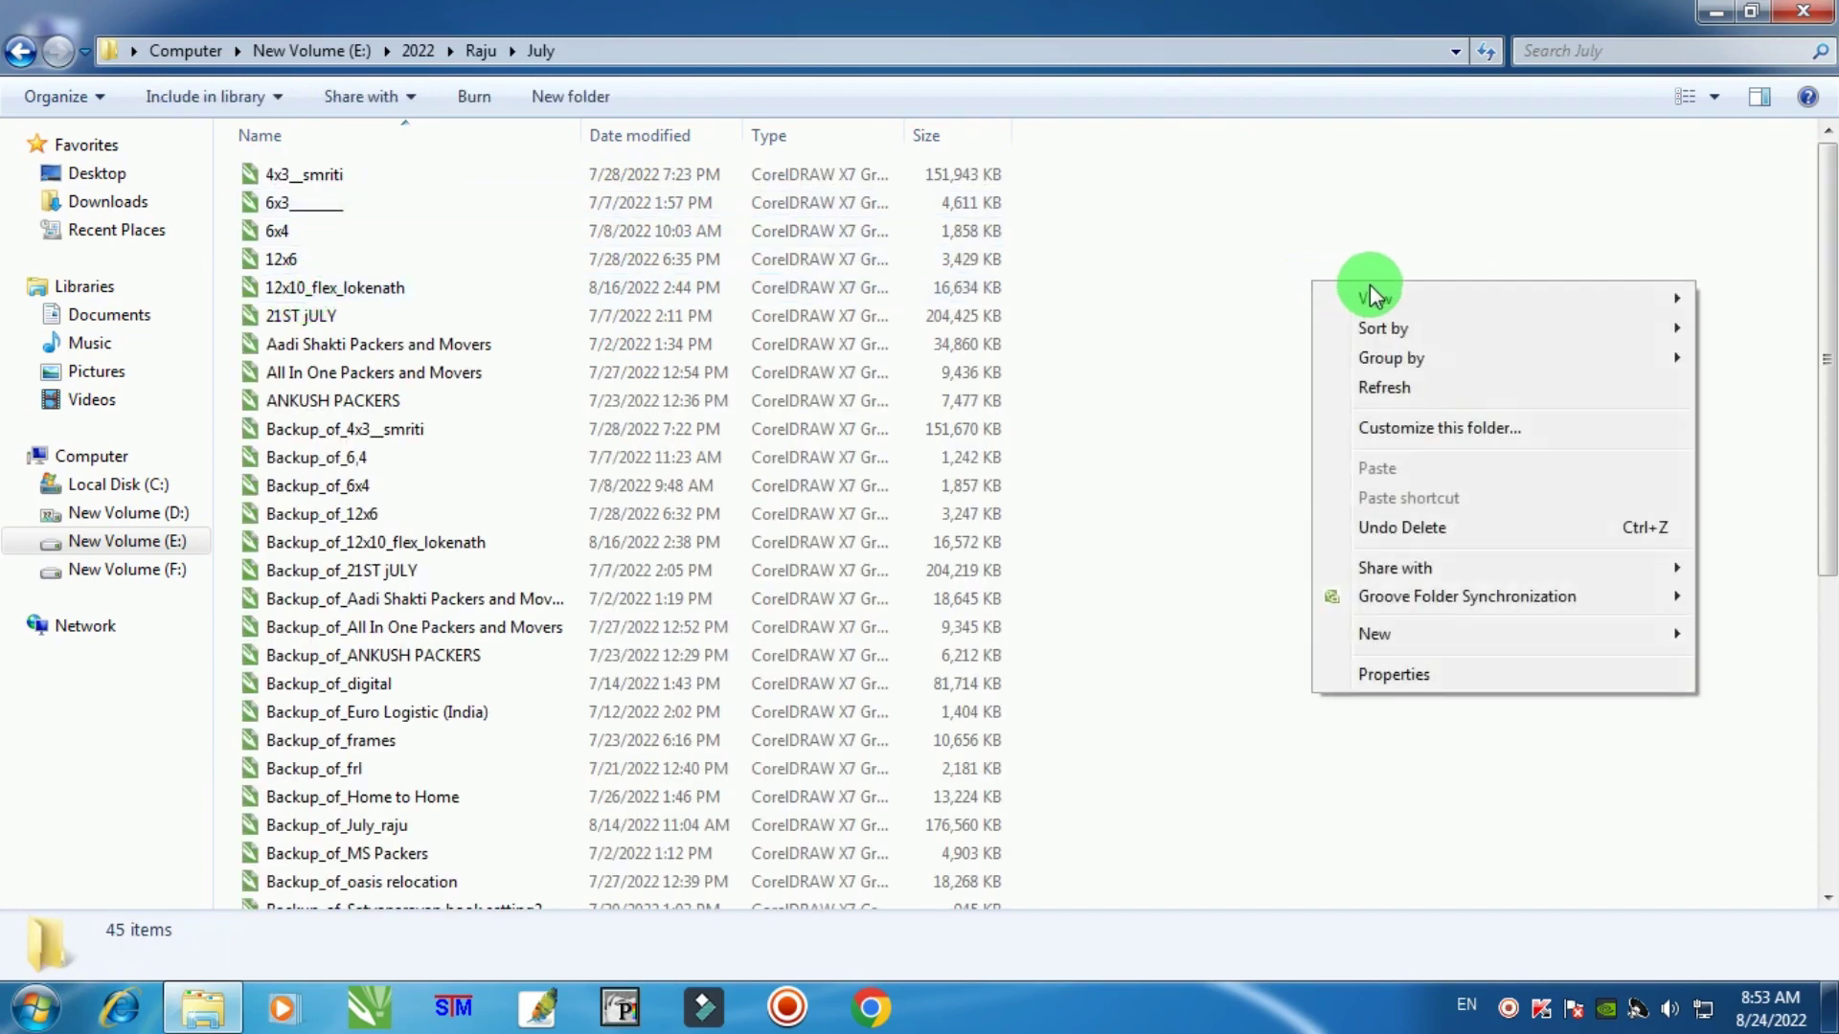
pyautogui.moveTo(1416, 303)
pyautogui.click(1198, 332)
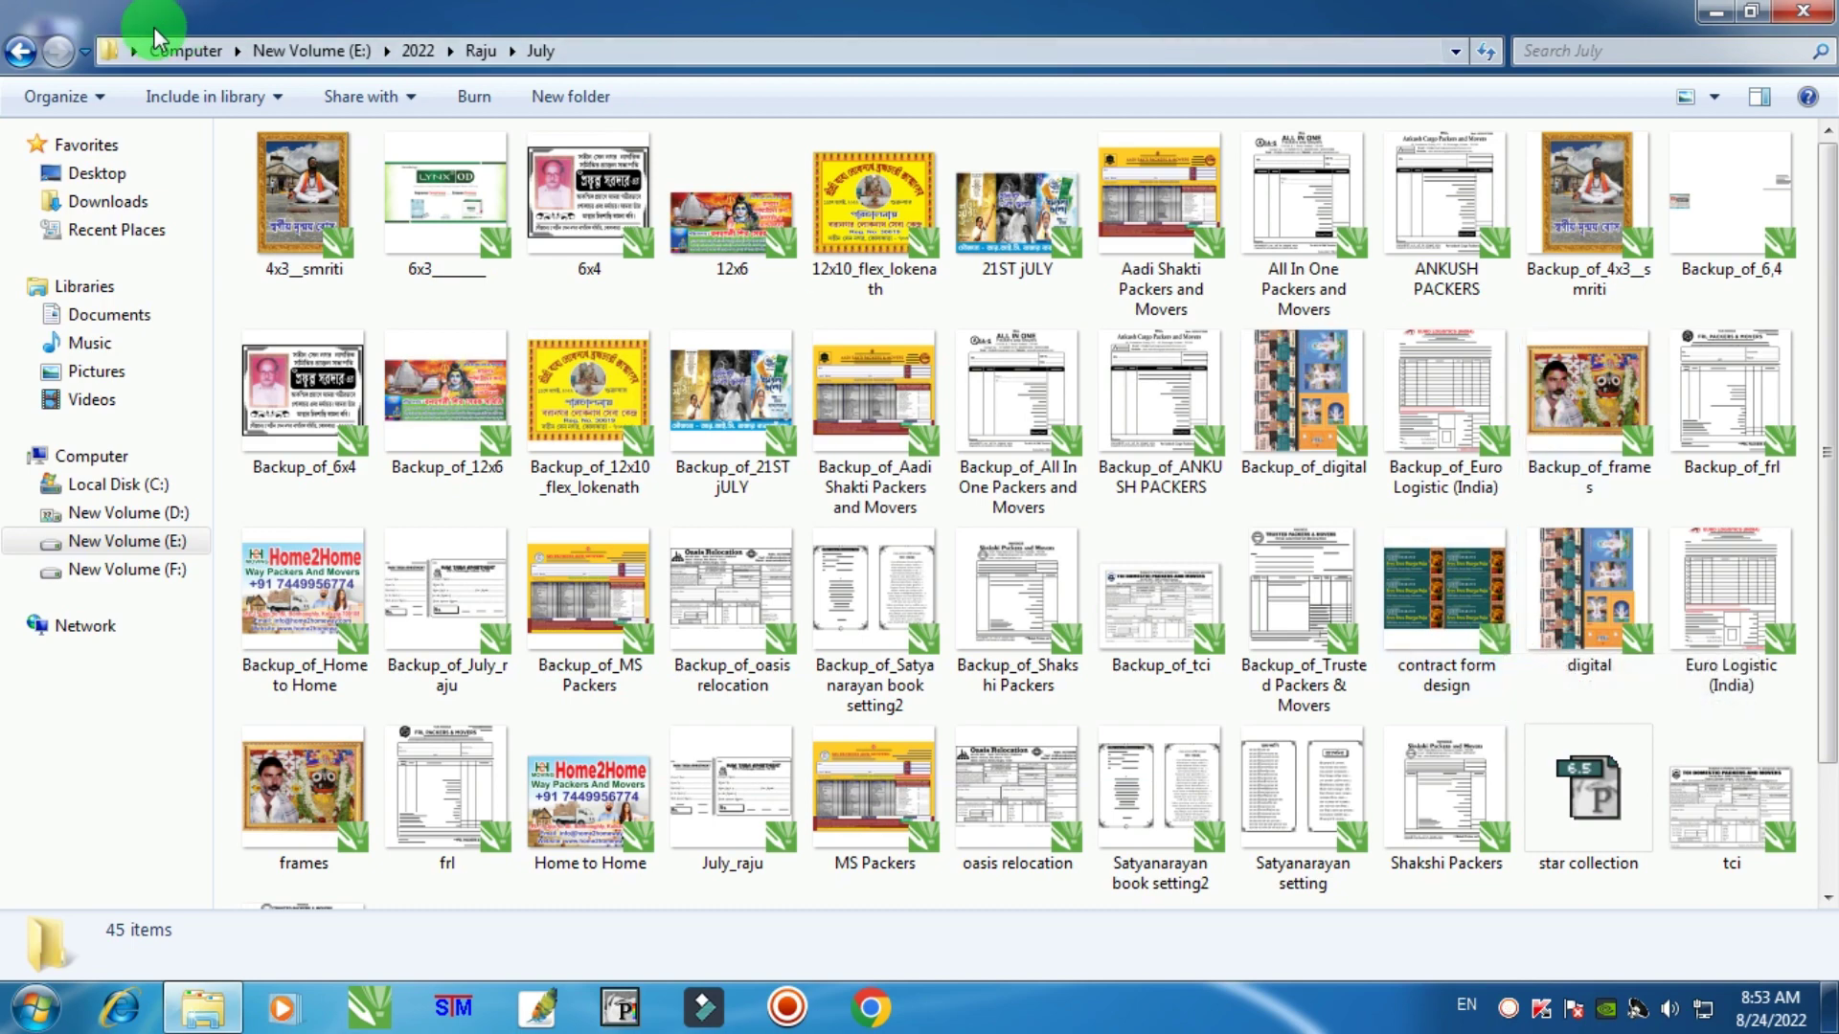
# Step: Look into the May folder and the 2020 folder, returning to the root of New Volume (E:)
pyautogui.click(23, 58)
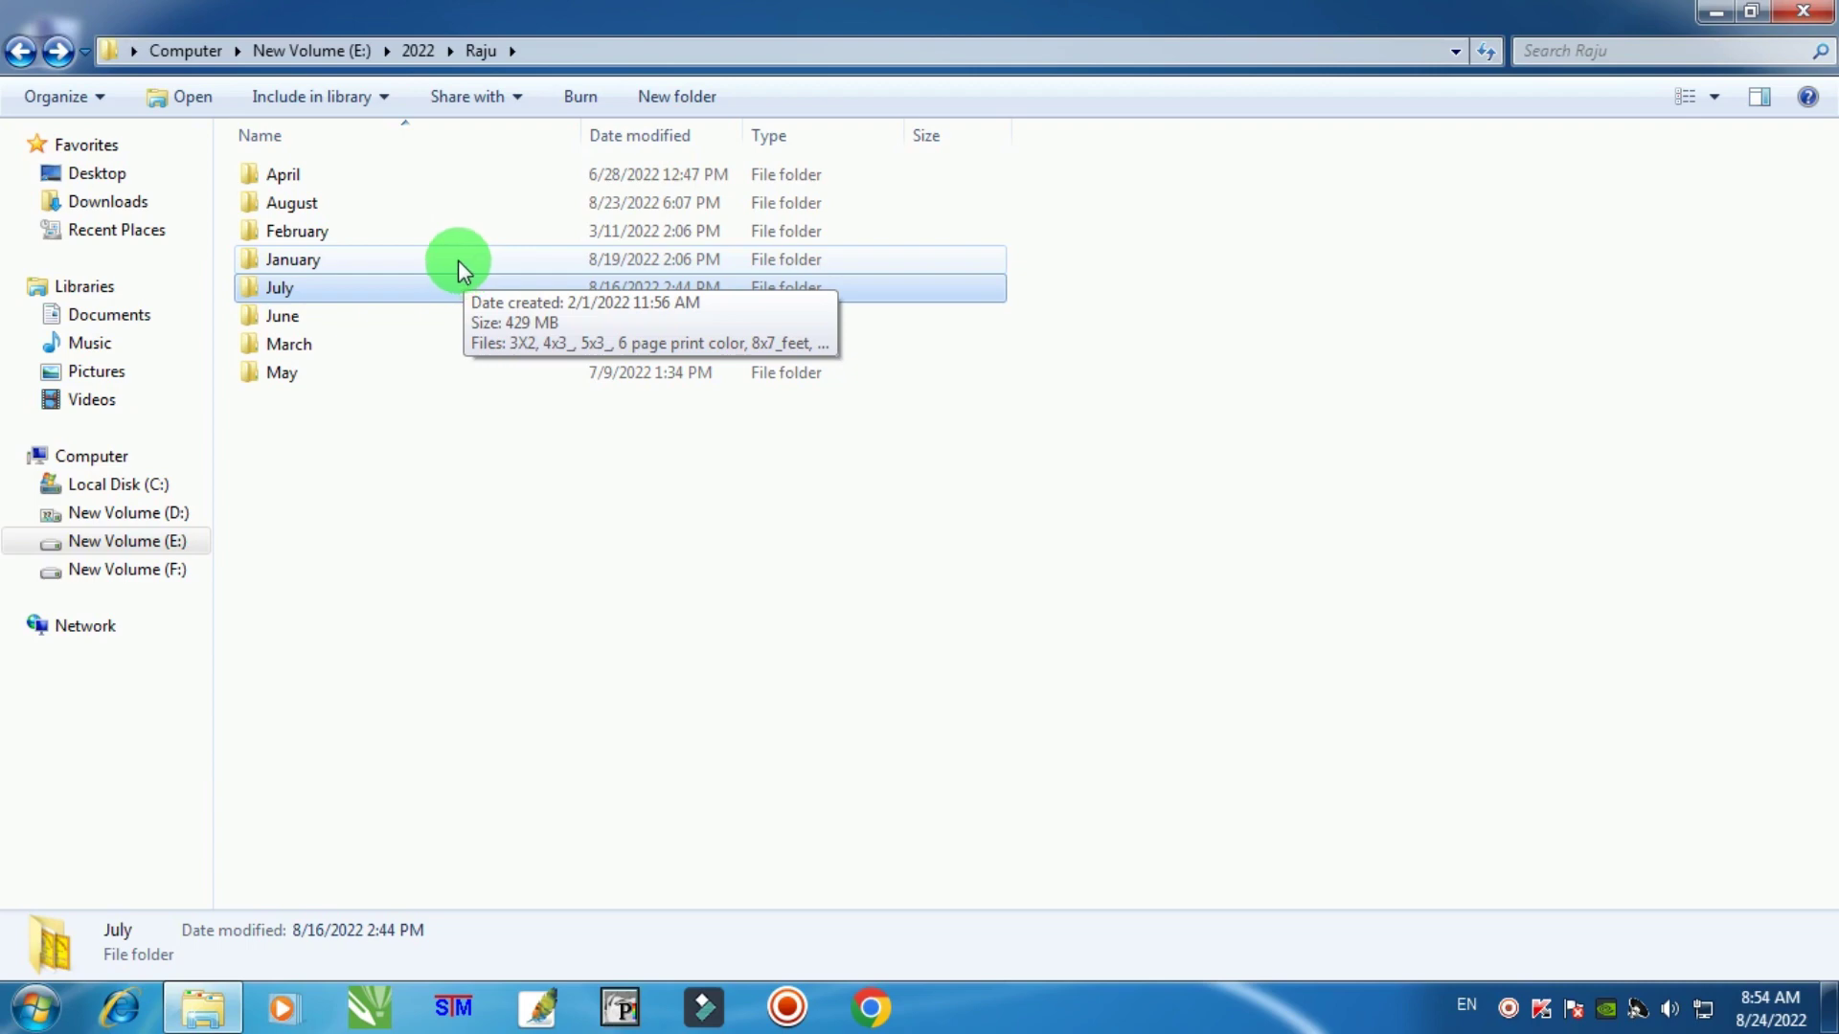
pyautogui.doubleClick(293, 373)
pyautogui.click(20, 51)
pyautogui.click(21, 51)
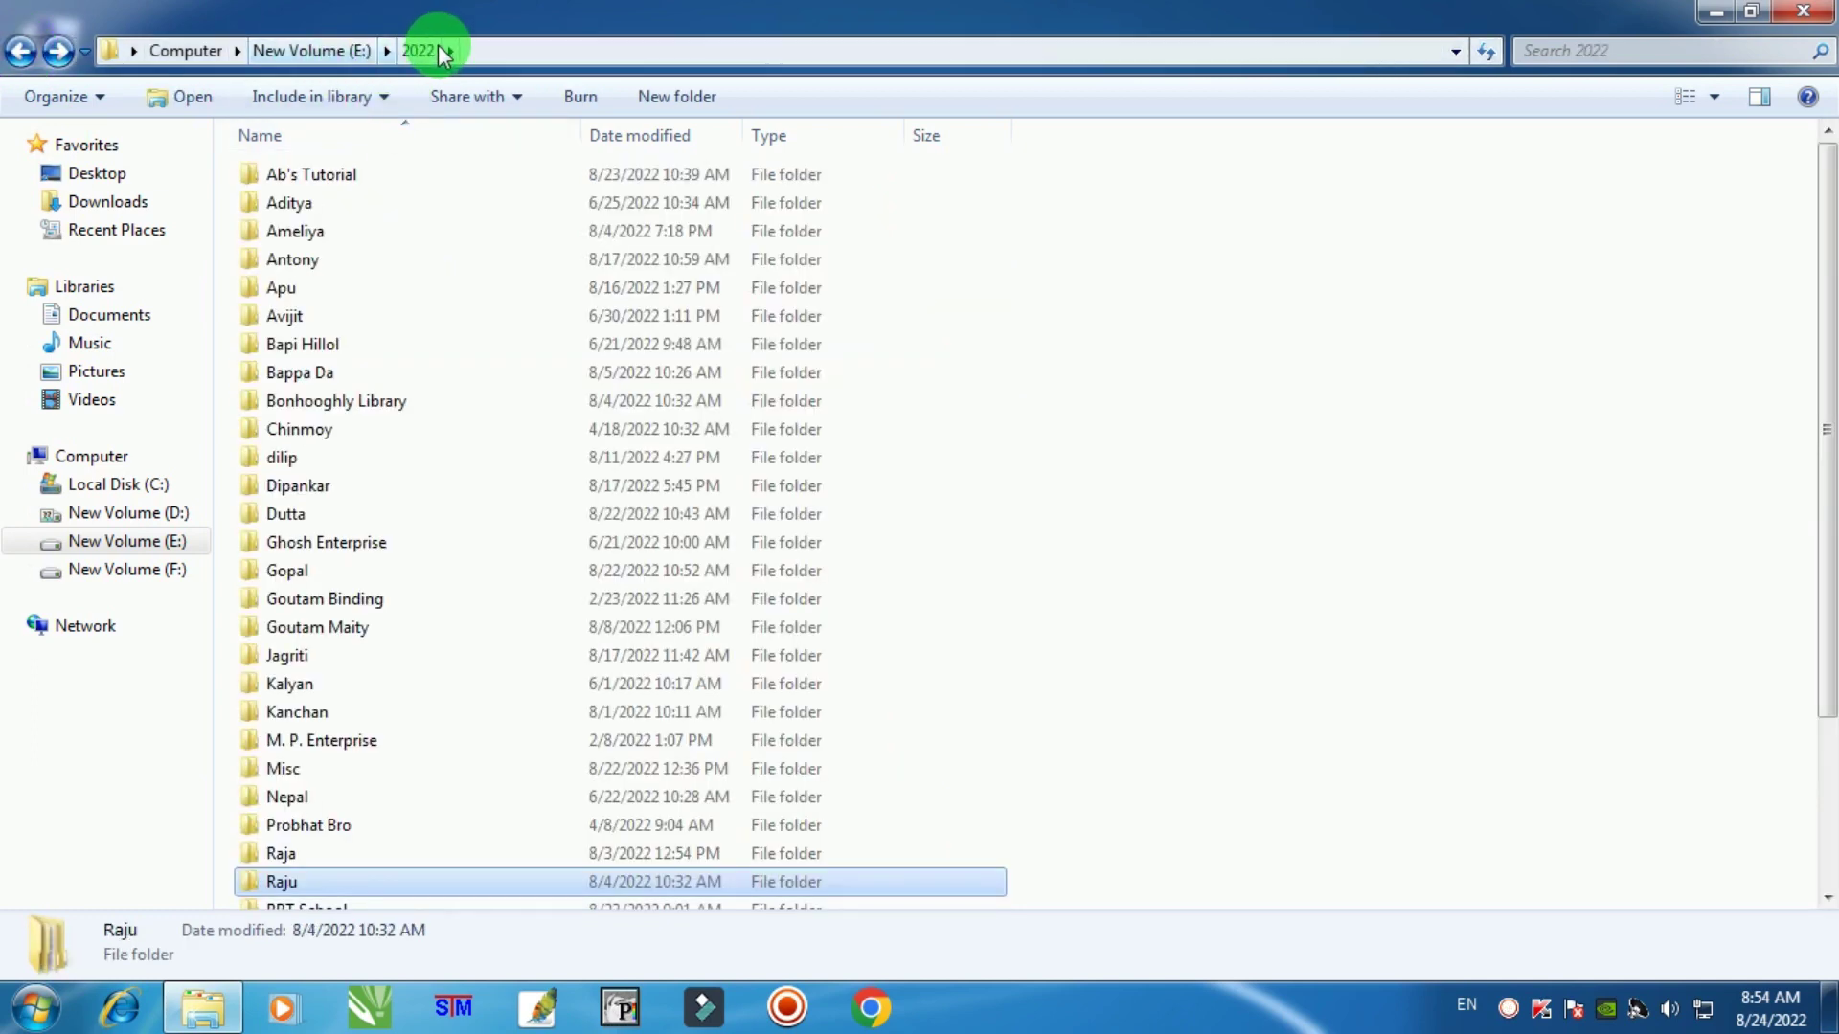
pyautogui.click(338, 53)
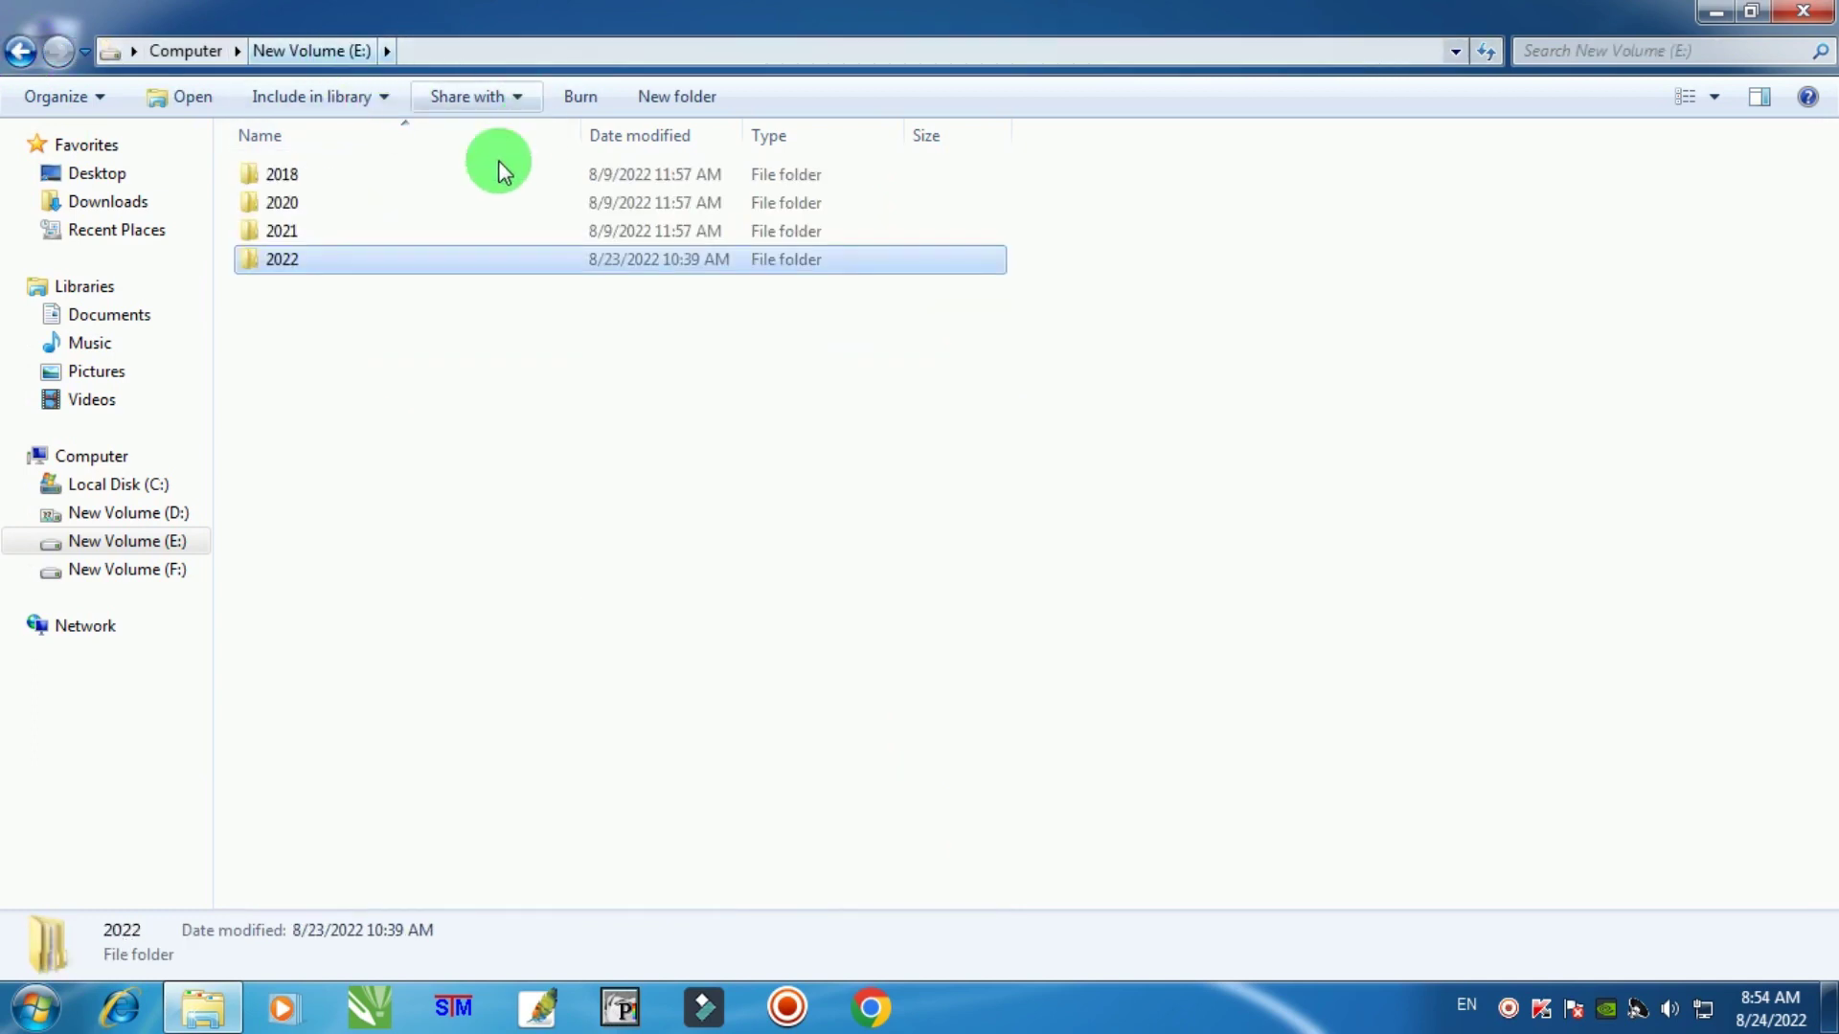
pyautogui.doubleClick(299, 198)
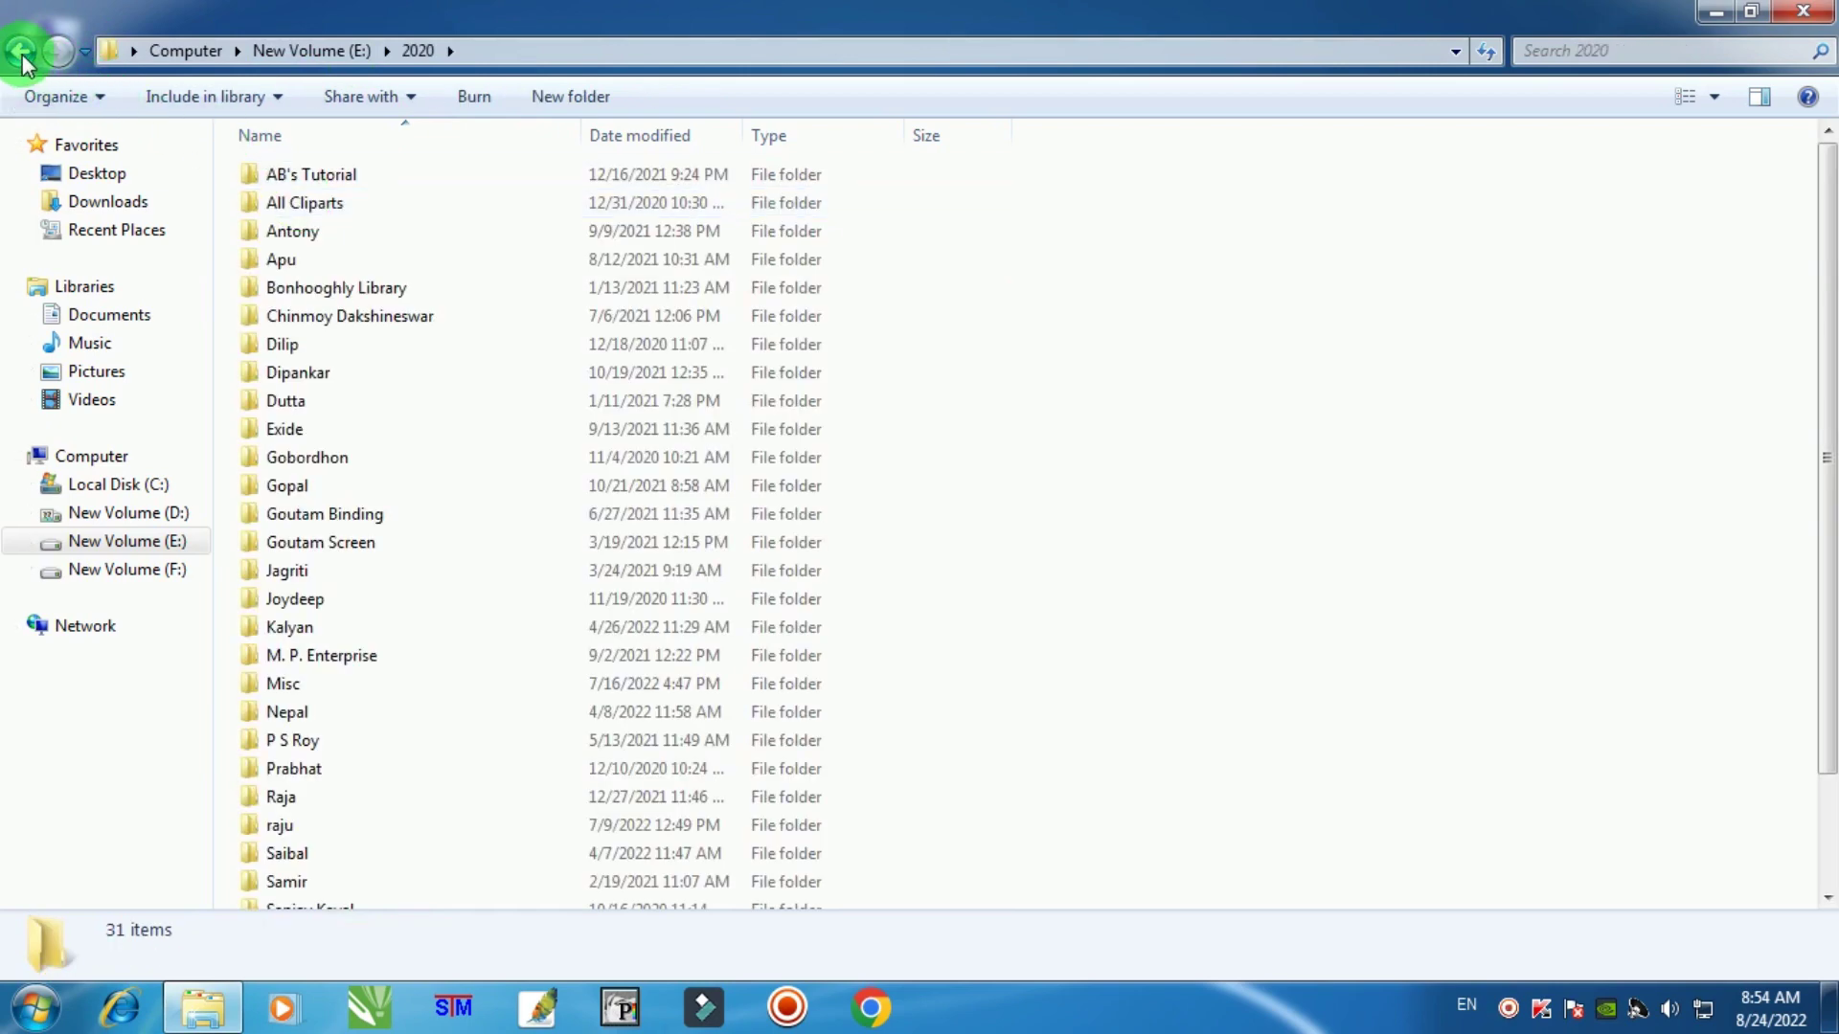
pyautogui.click(20, 51)
# Step: Open the 2018 folder on New Volume (E:) and display its contents as large icons
pyautogui.click(290, 176)
pyautogui.doubleClick(291, 179)
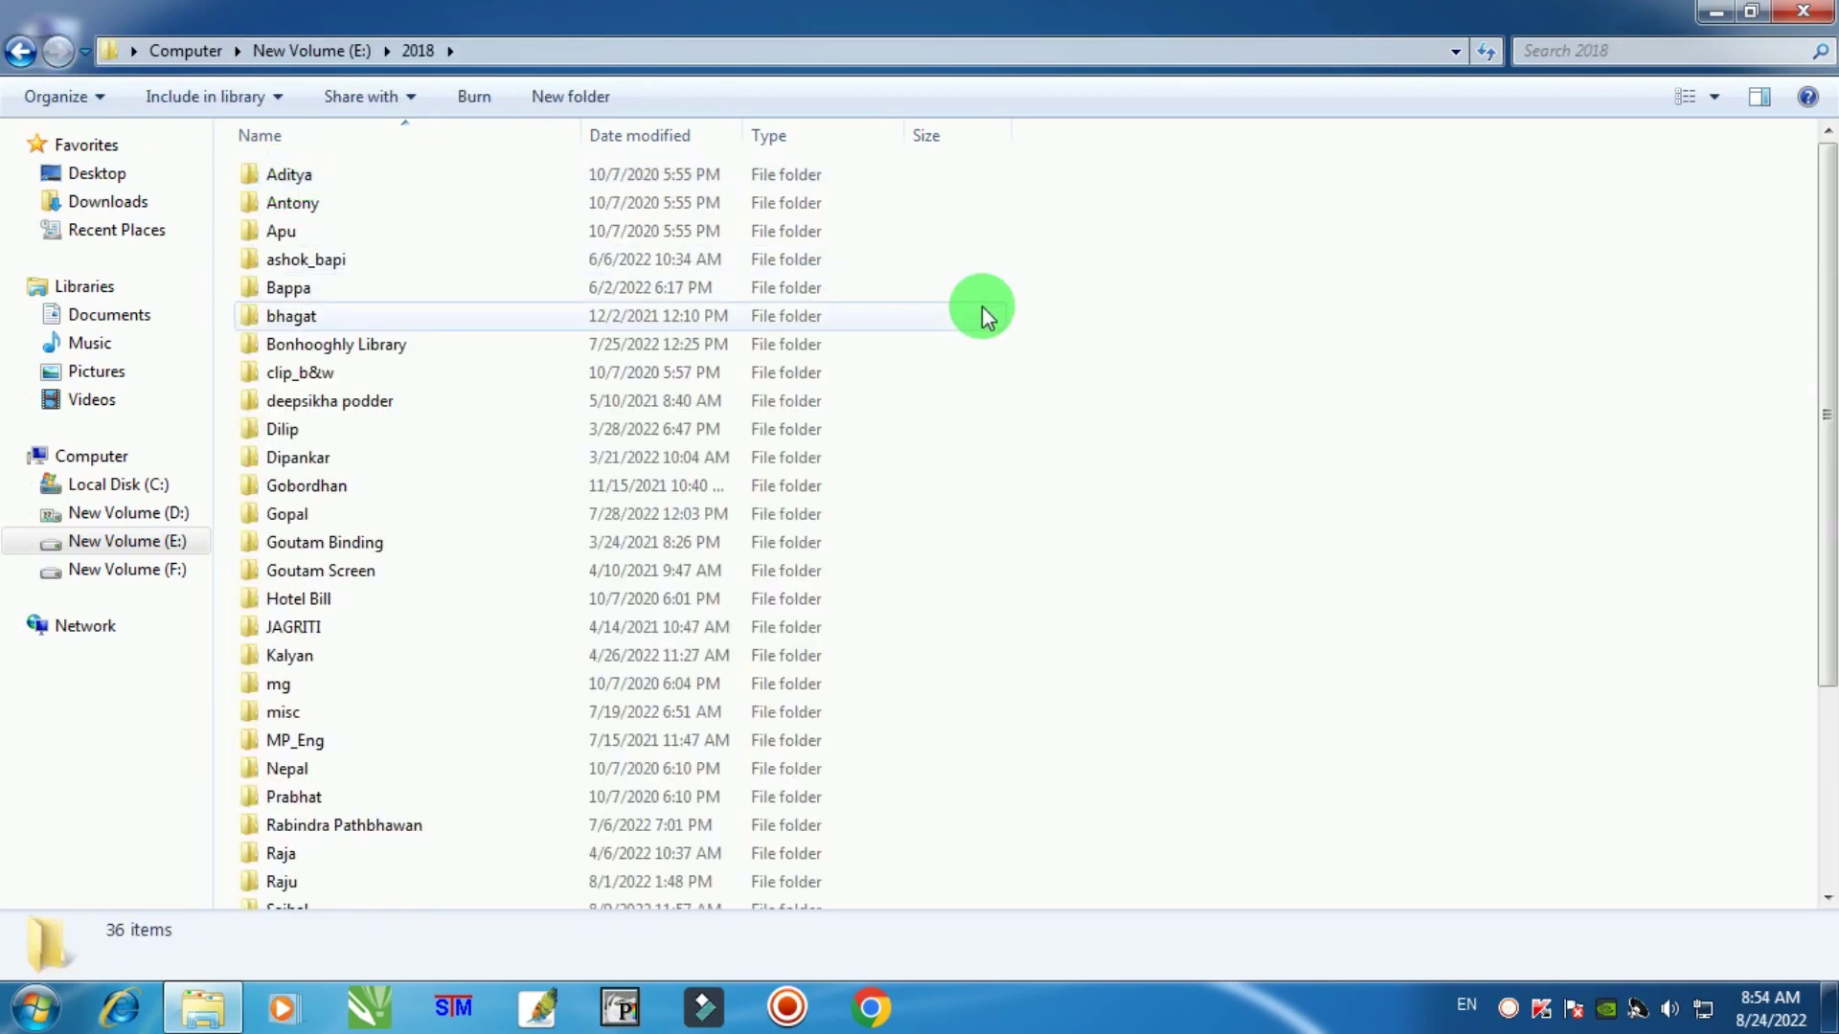
pyautogui.rightClick(1109, 262)
pyautogui.moveTo(1209, 284)
pyautogui.click(1590, 304)
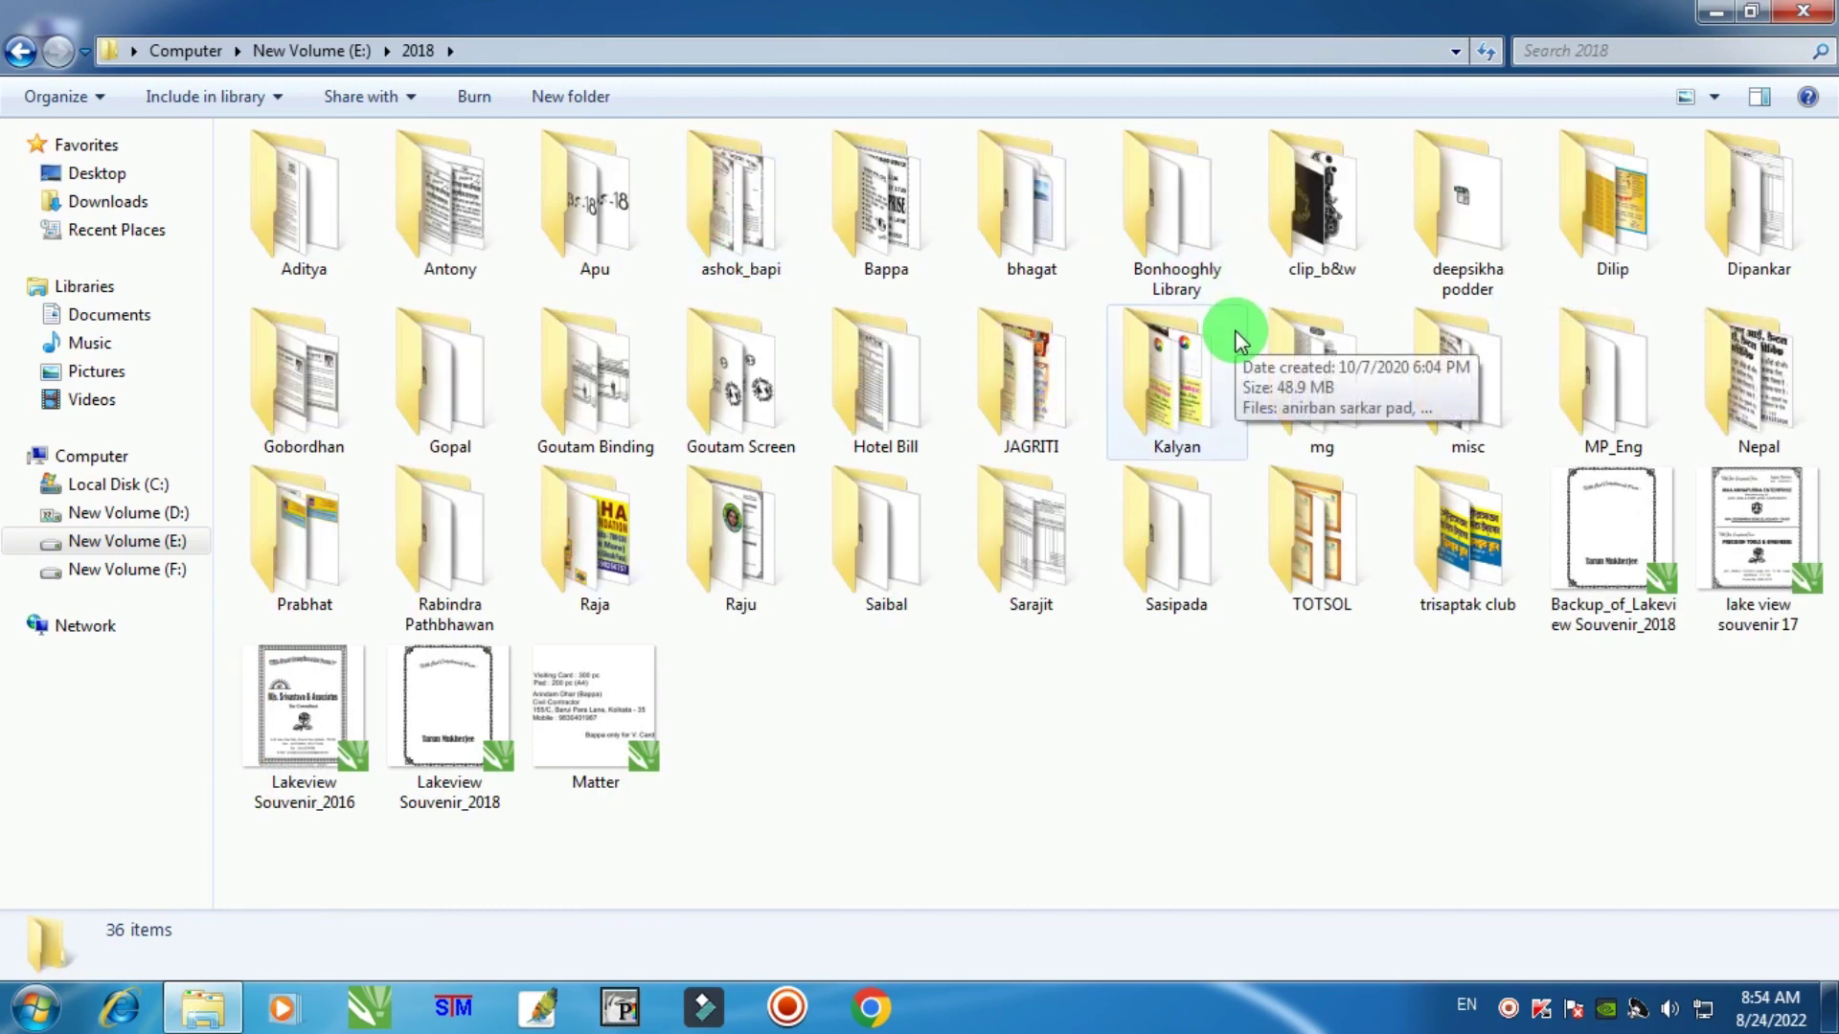
# Step: Browse the customer's CorelDRAW files inside the 2018 folder and select the mallika leaflet file
pyautogui.doubleClick(708, 514)
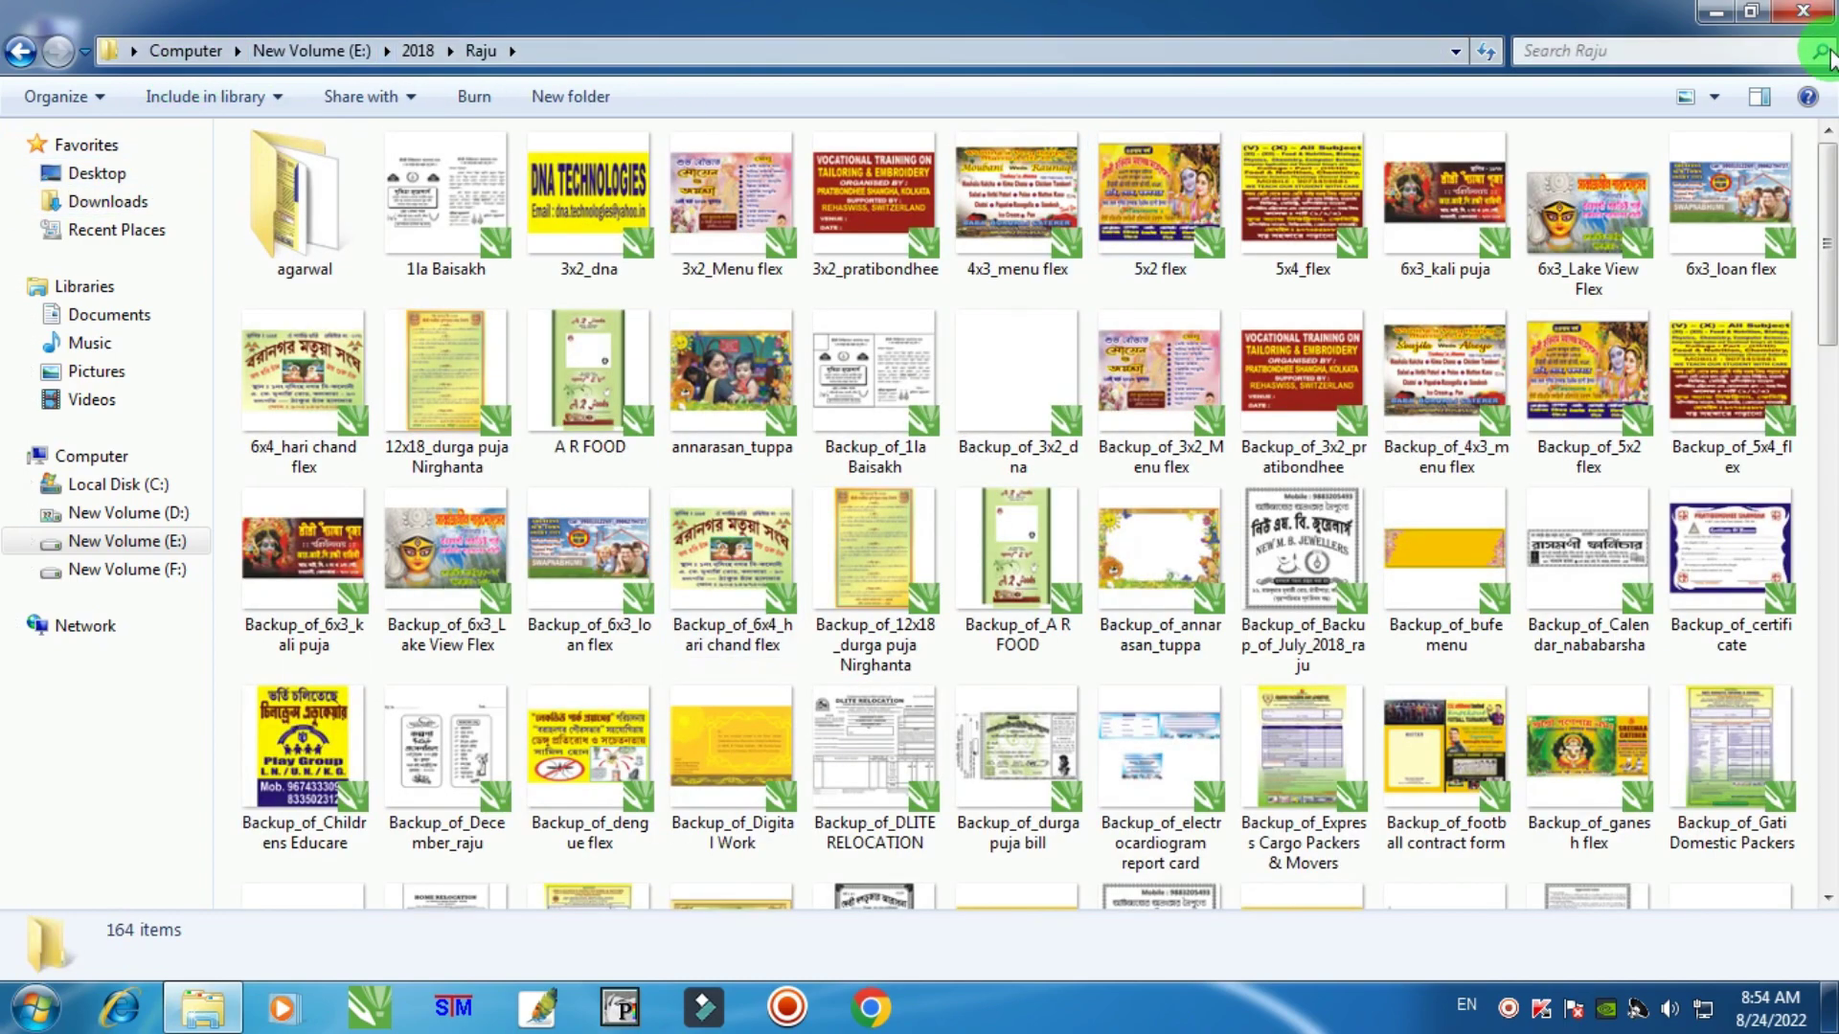
pyautogui.moveTo(1827, 163); pyautogui.dragTo(1825, 634)
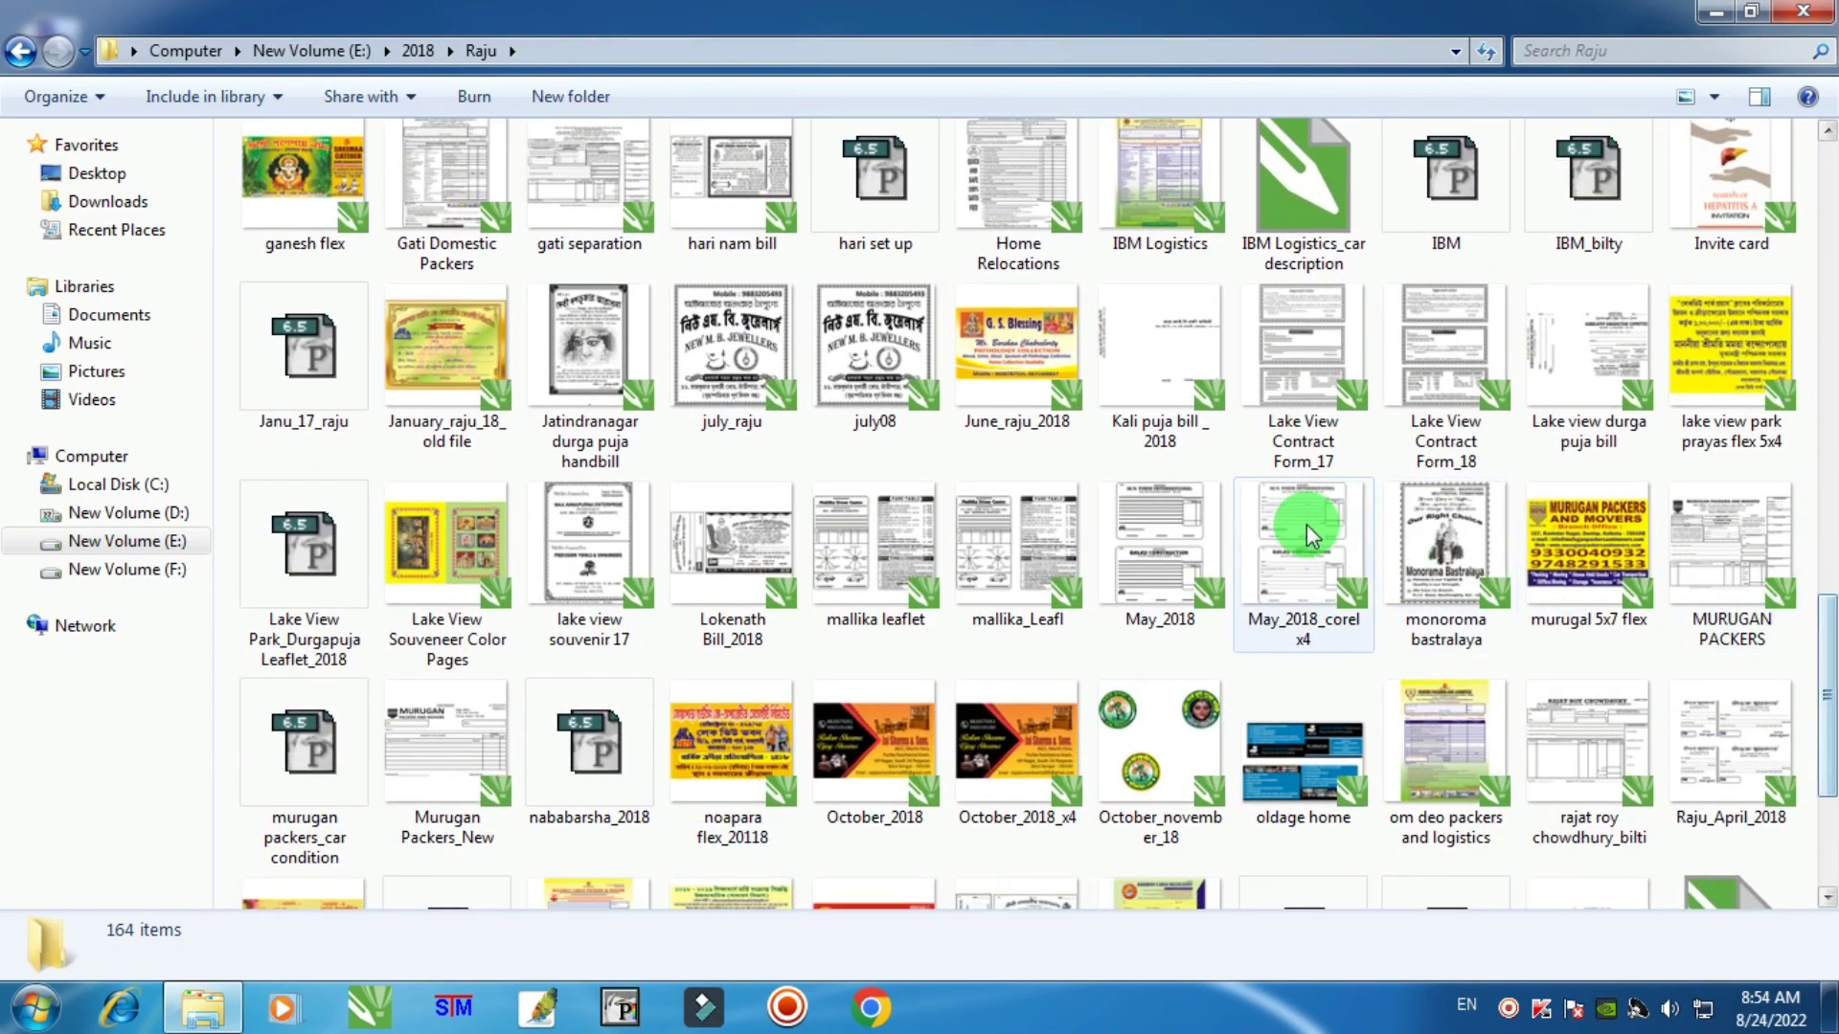
pyautogui.click(1161, 353)
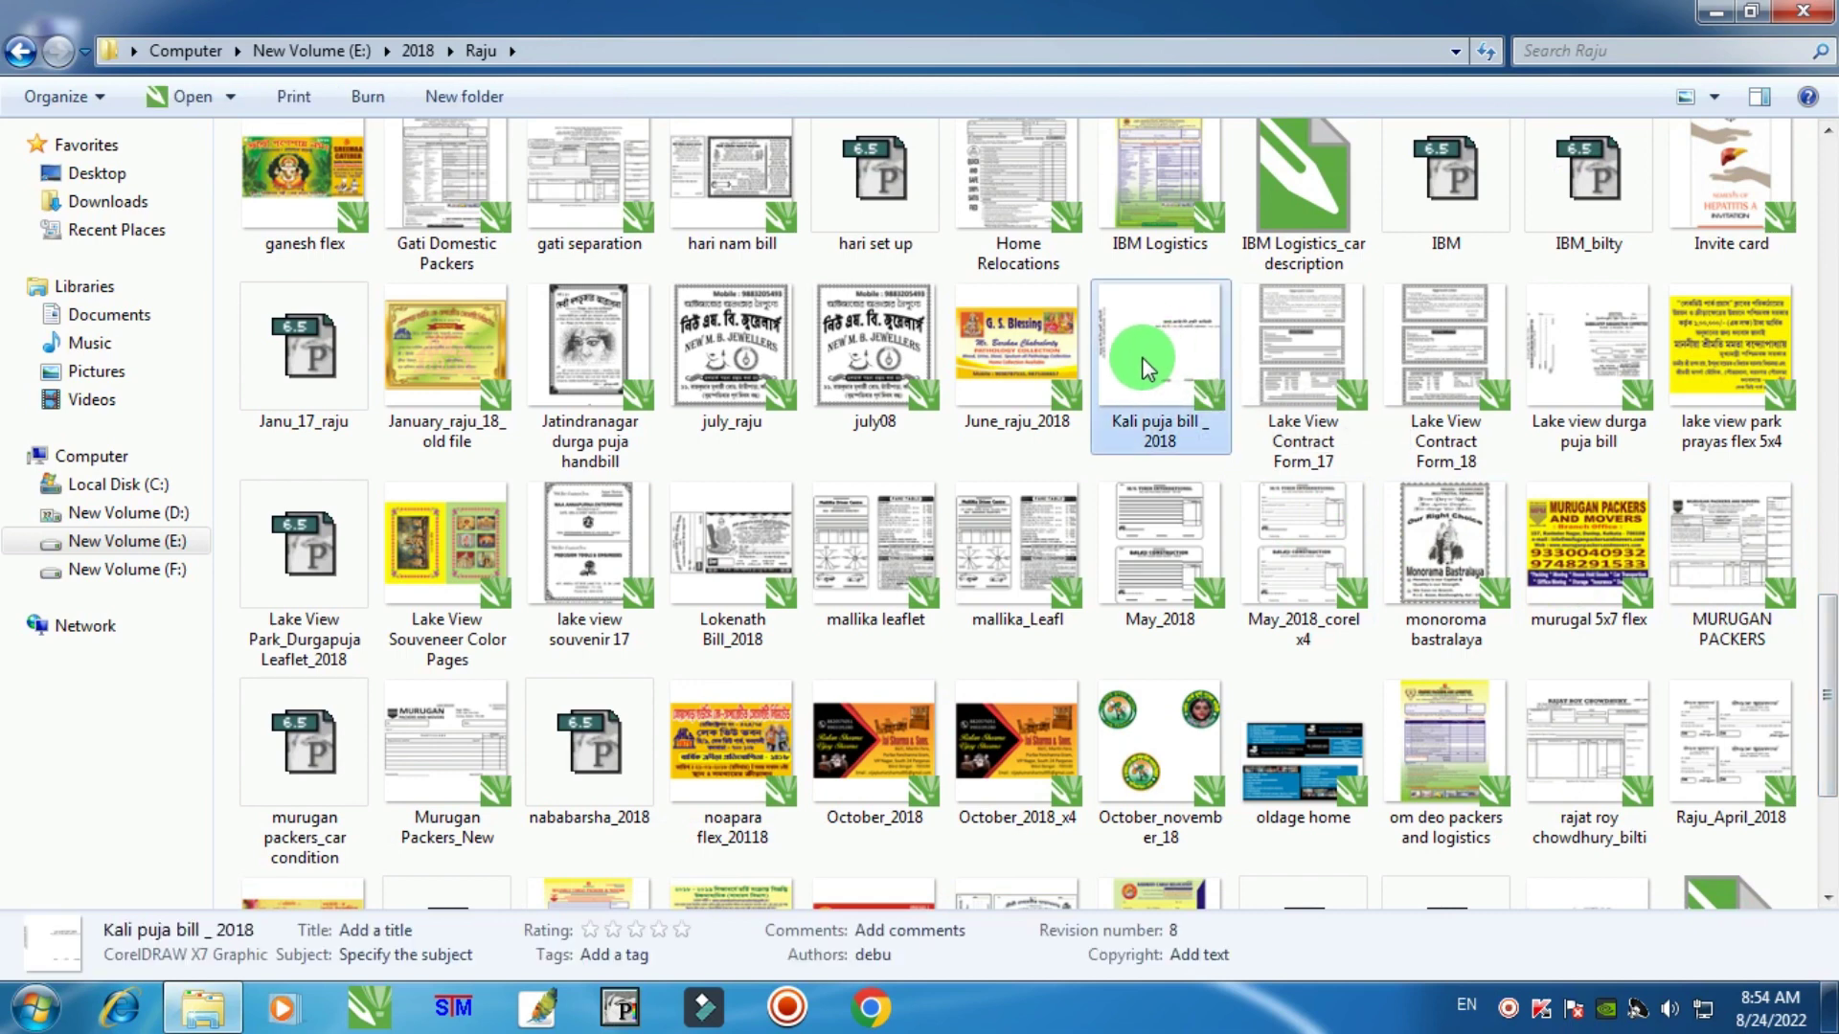
pyautogui.click(1029, 343)
pyautogui.click(872, 550)
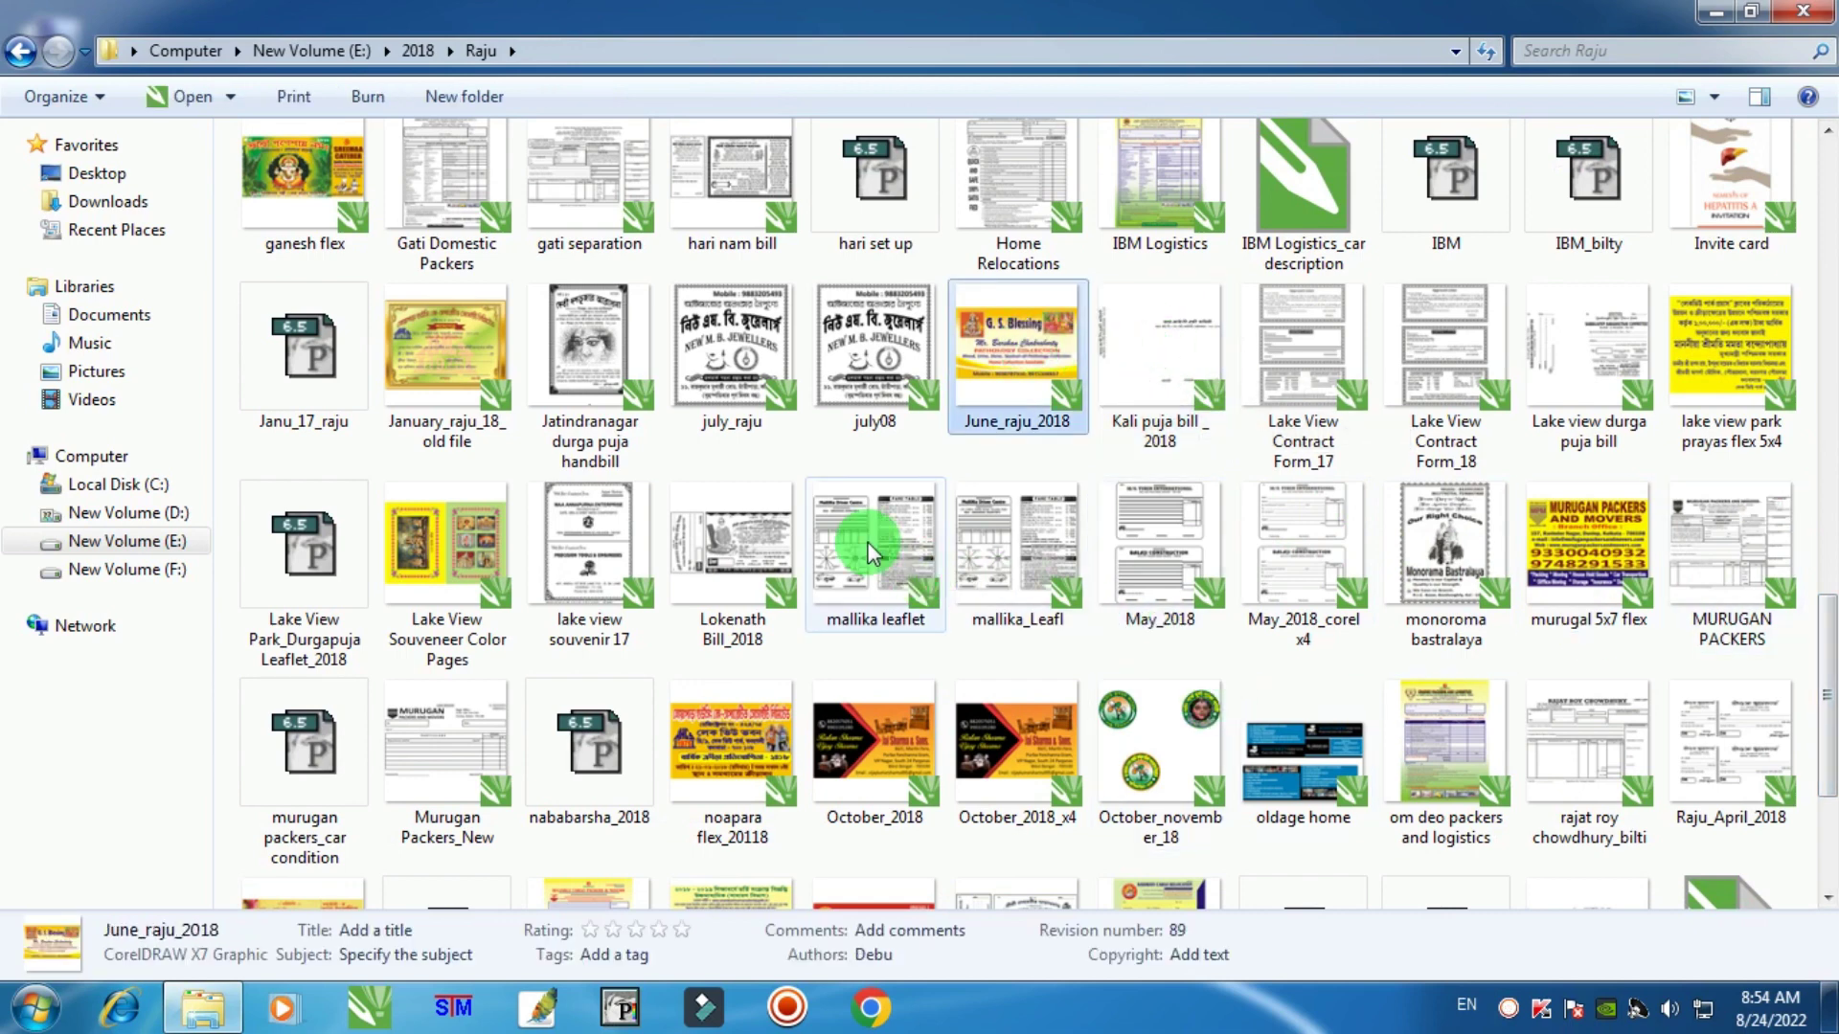
pyautogui.click(866, 542)
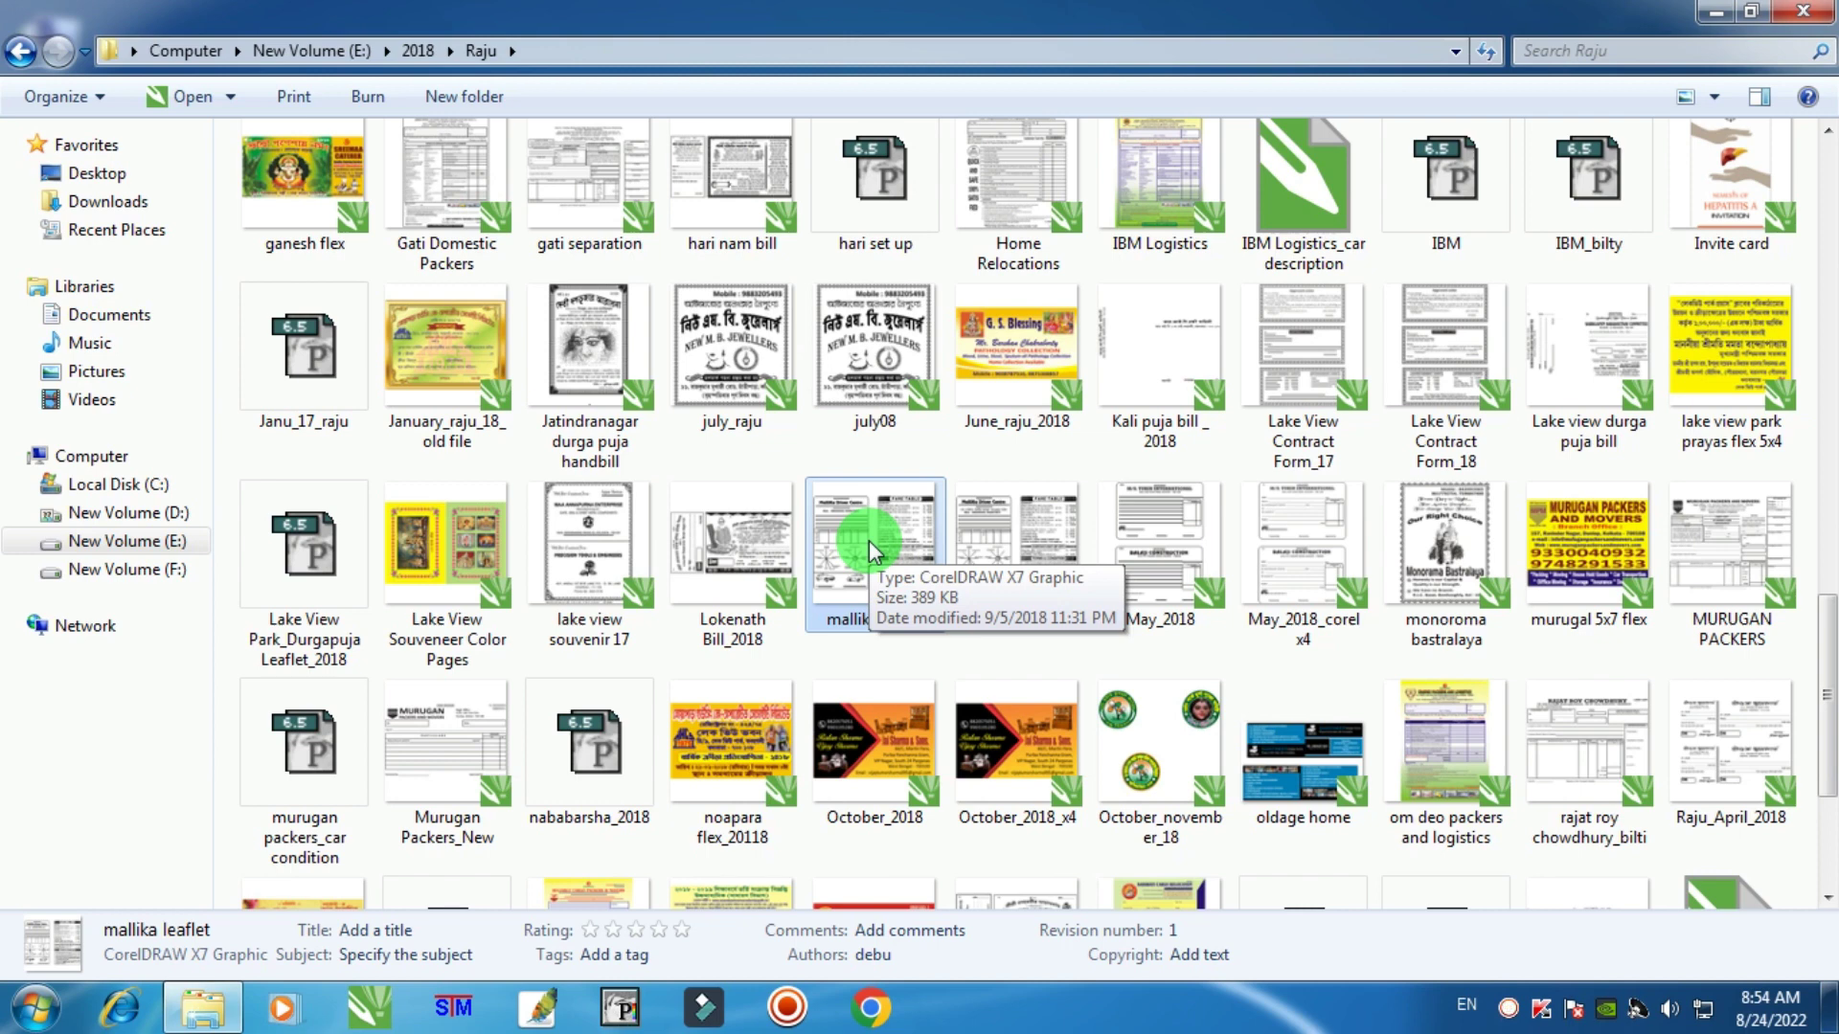
# Step: Launch Quick Search, place its window beside the file thumbnails and search for "malli"
pyautogui.click(31, 1017)
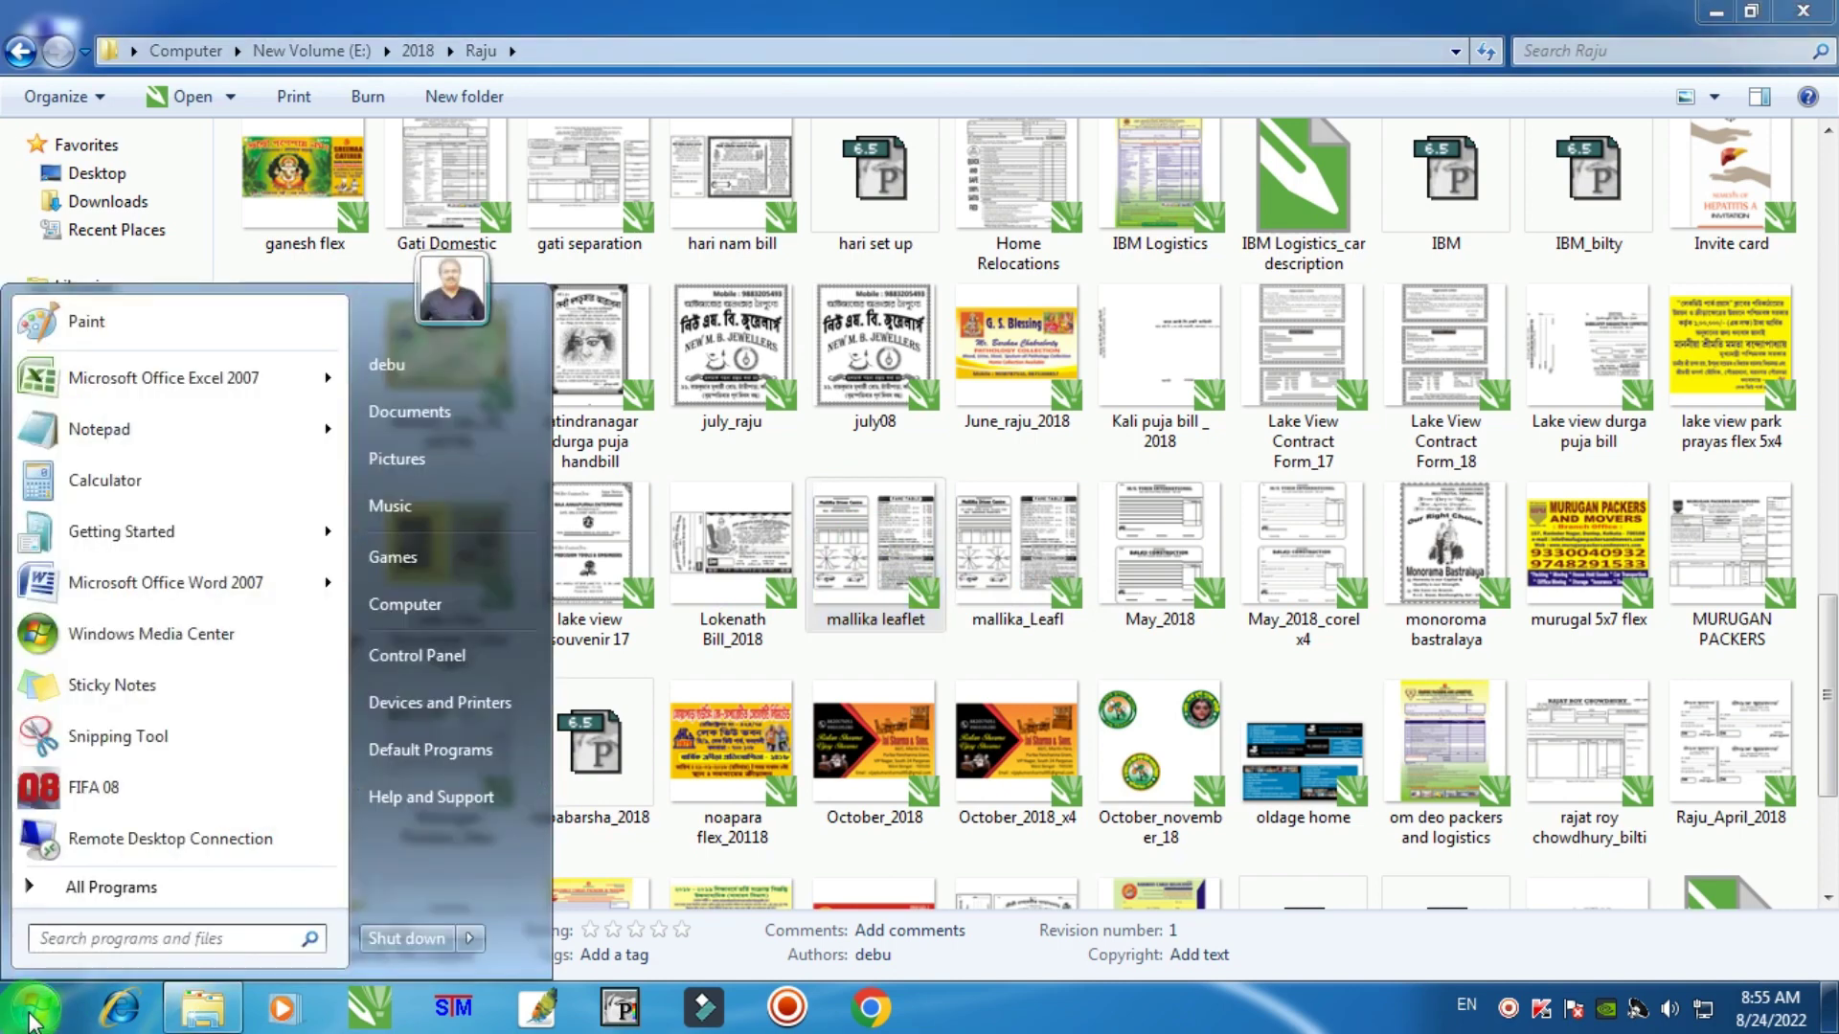
pyautogui.write('quick')
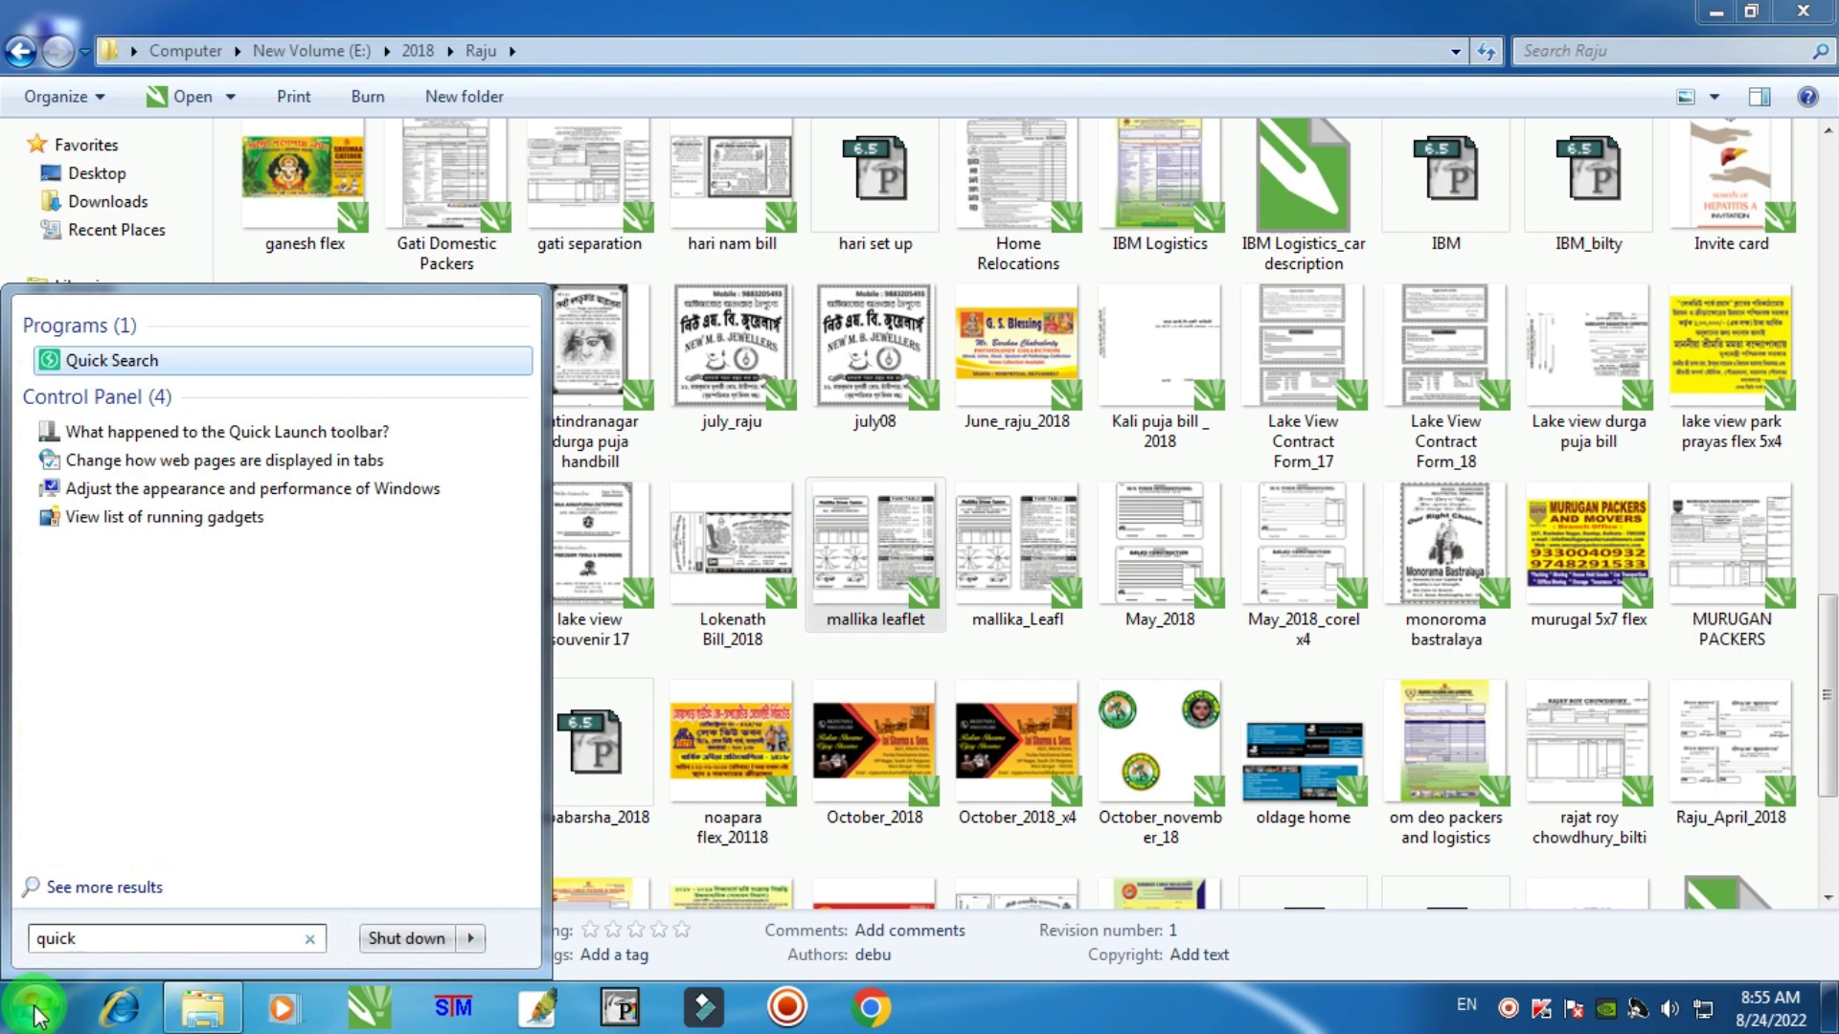
pyautogui.click(171, 374)
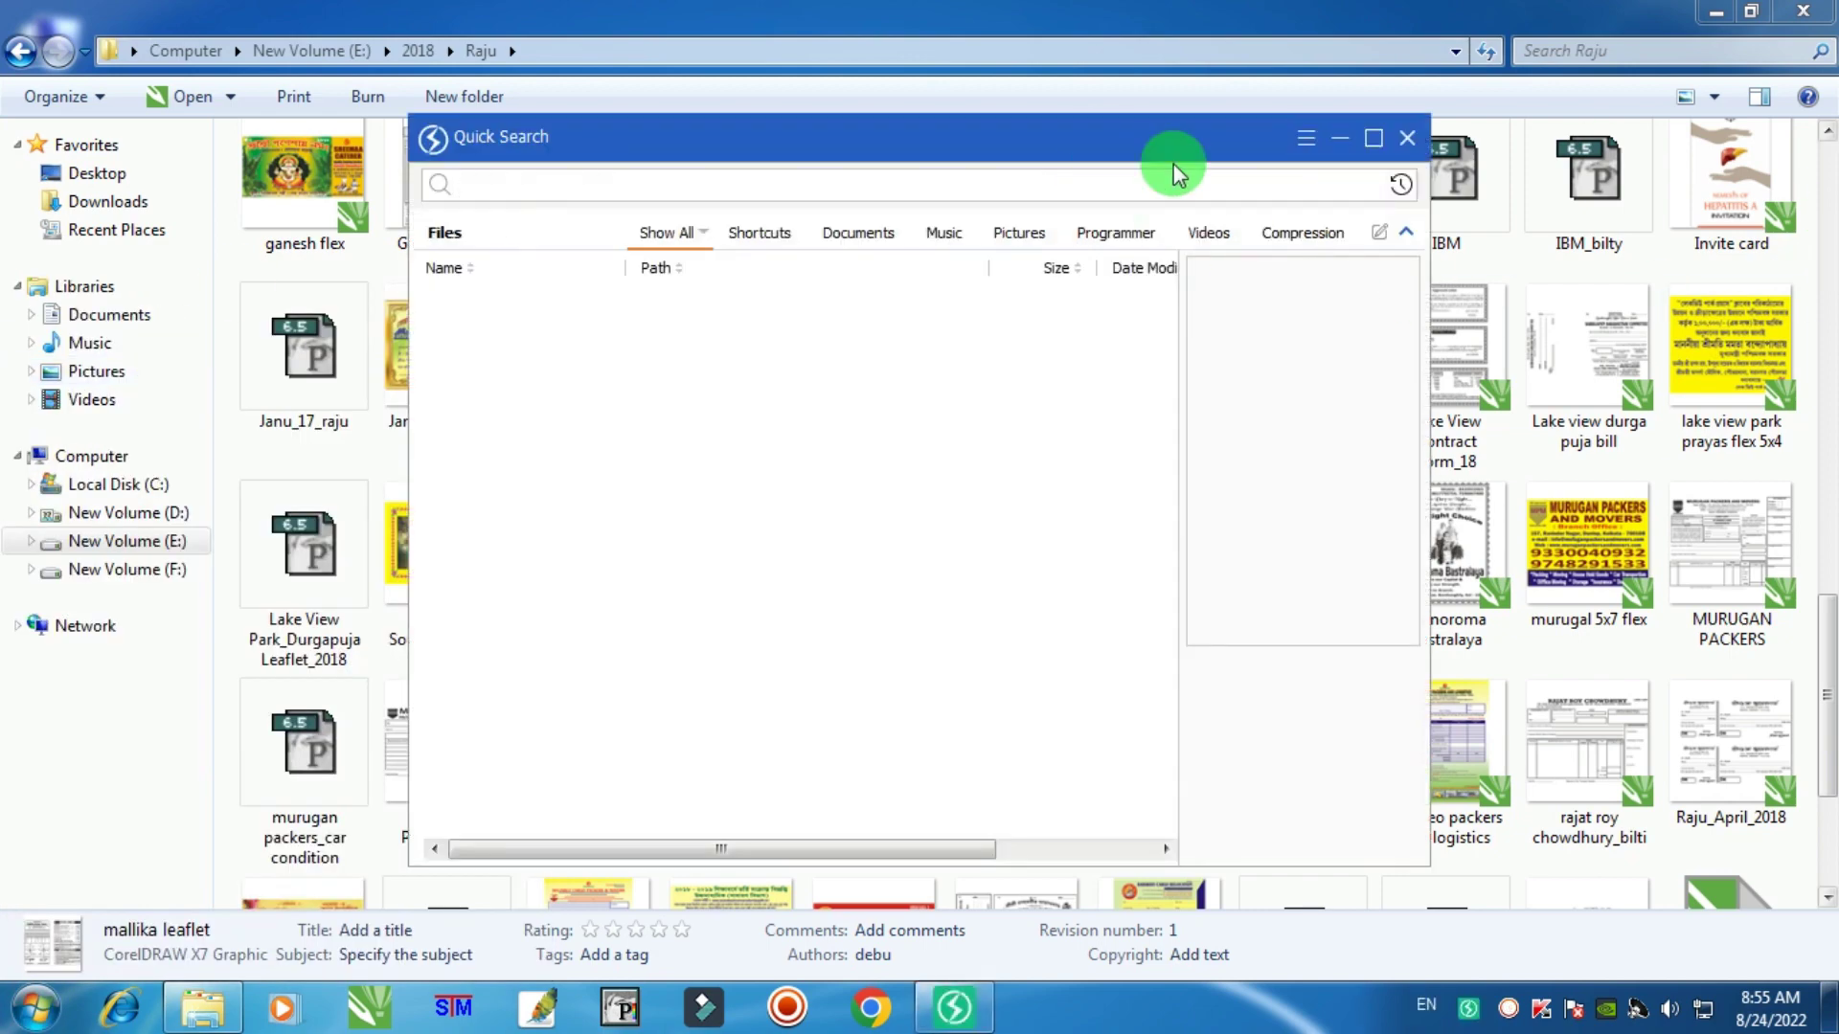
pyautogui.moveTo(1051, 142); pyautogui.dragTo(1296, 111)
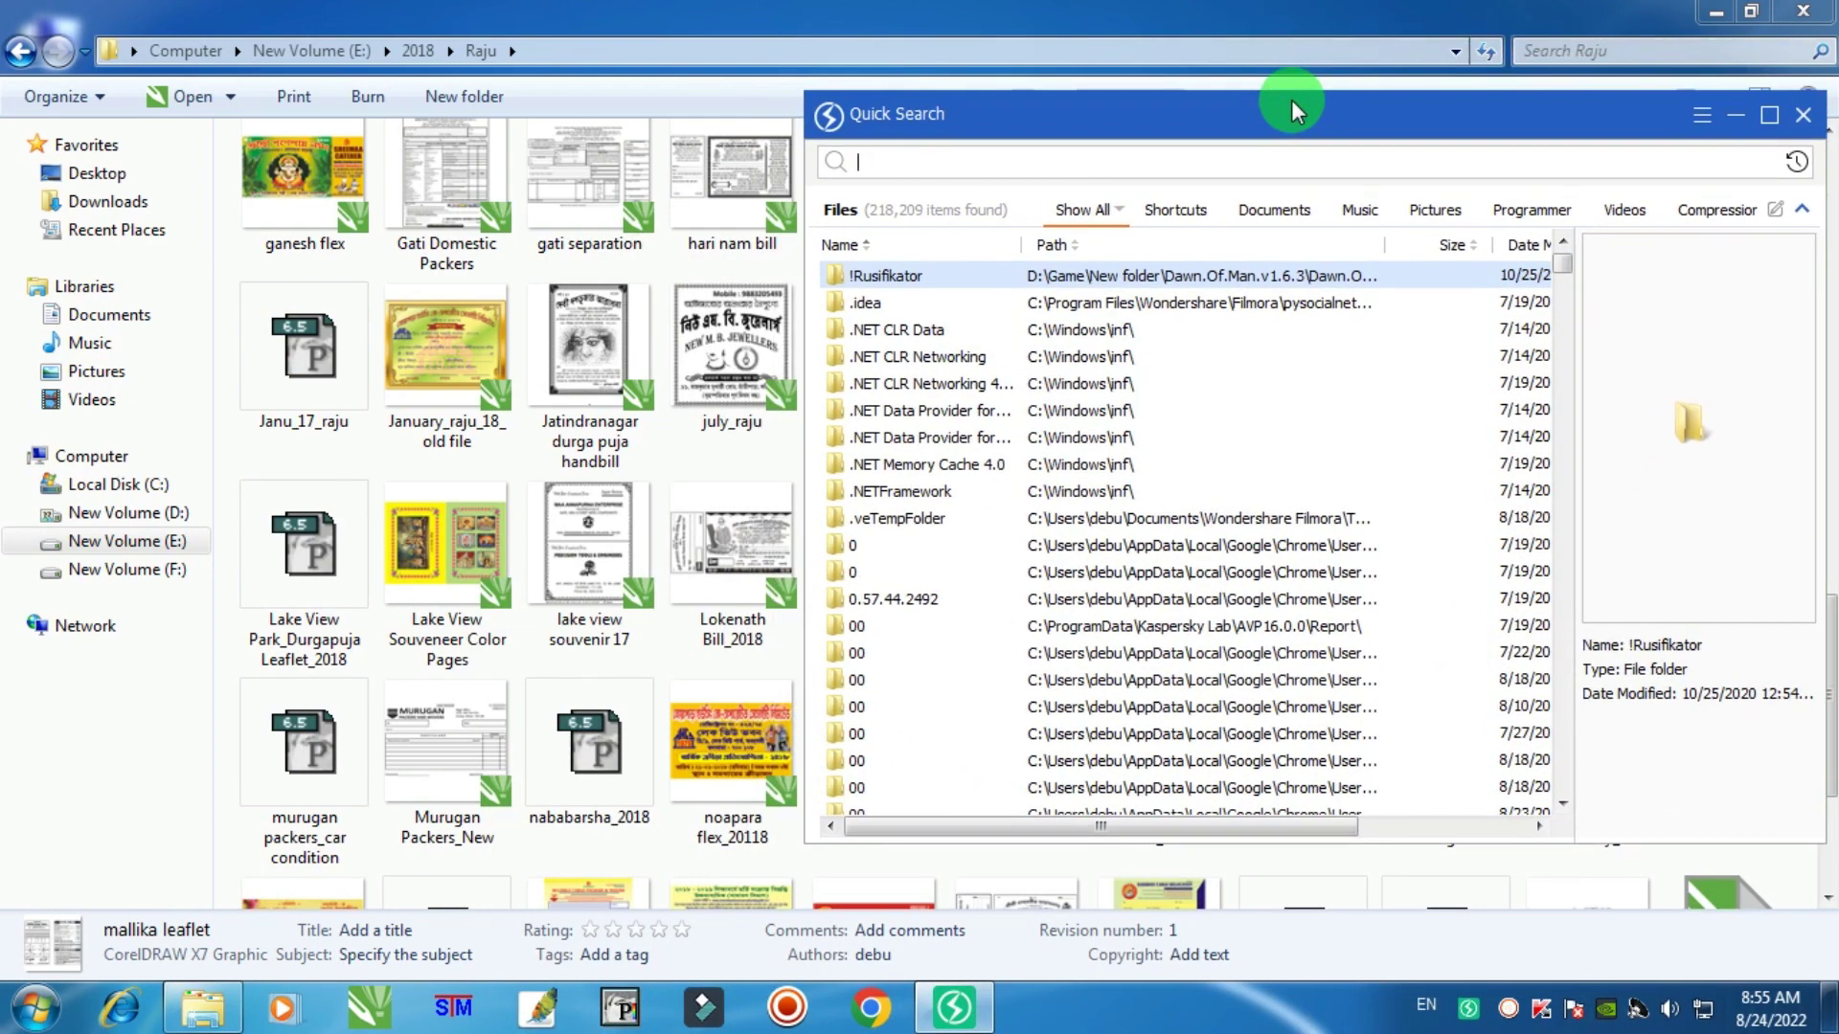
pyautogui.write('malli')
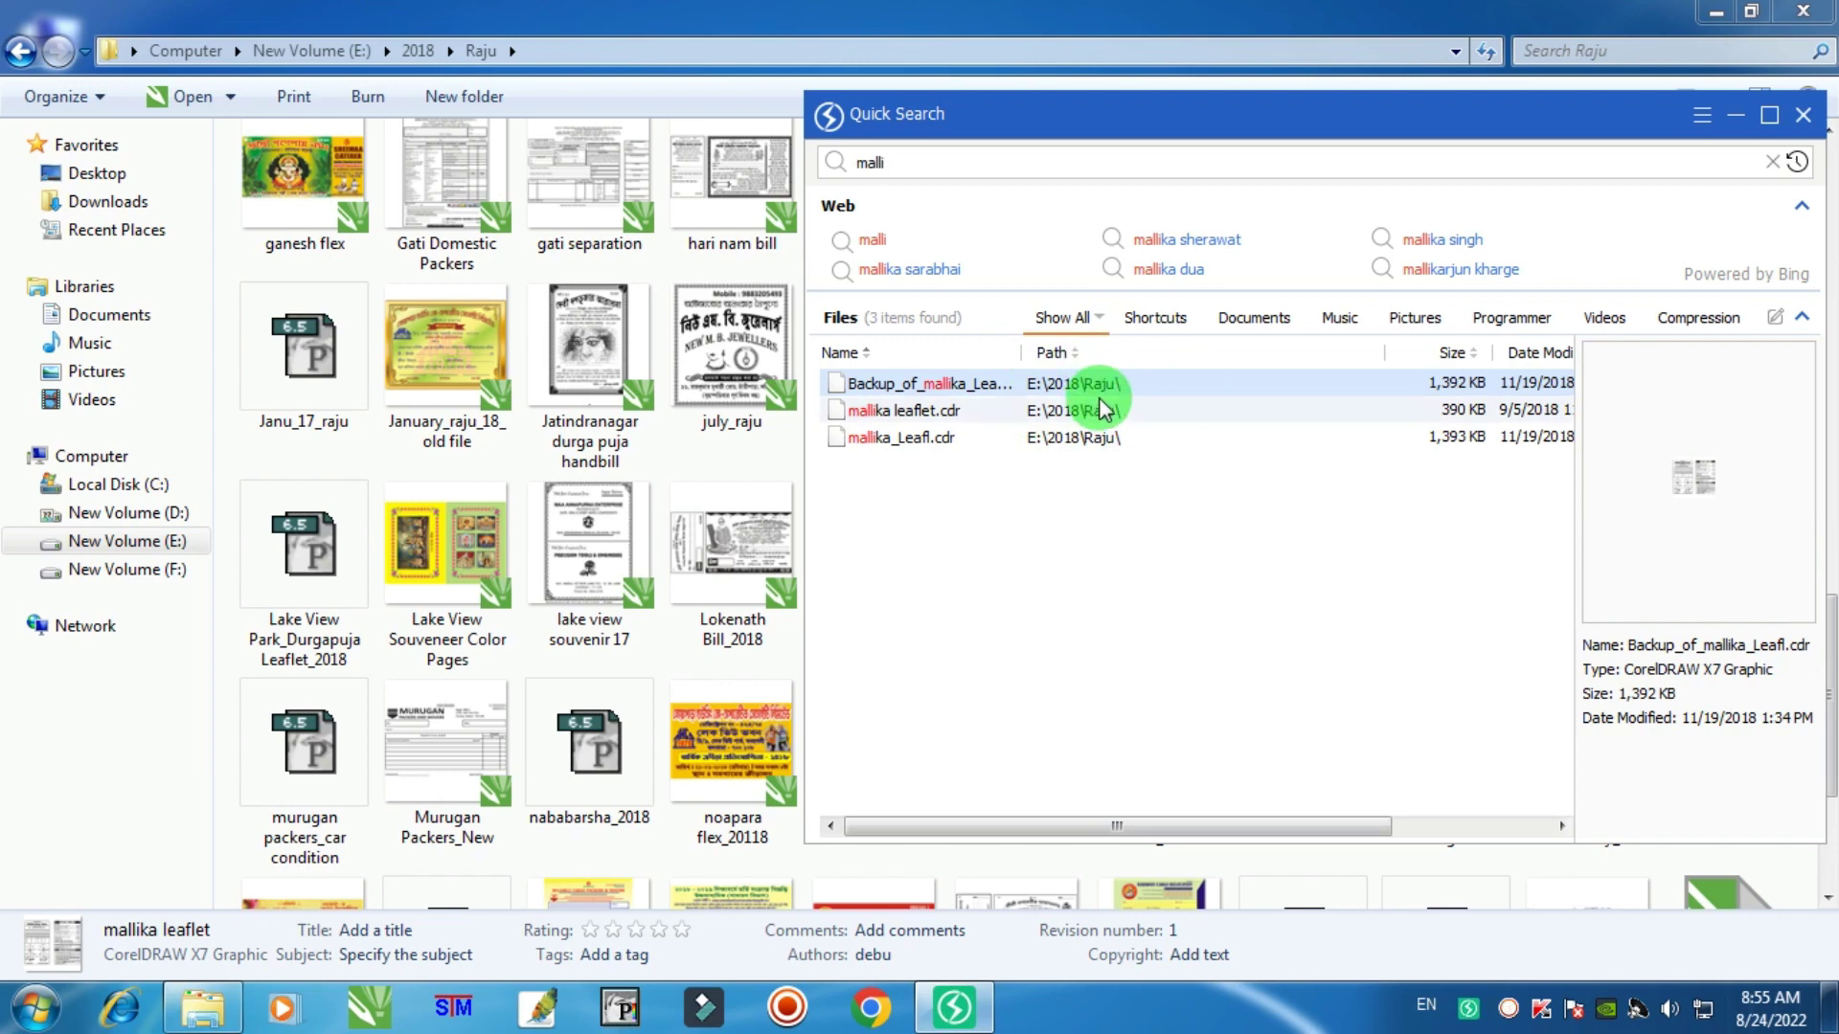
pyautogui.moveTo(1127, 119); pyautogui.dragTo(1147, 251)
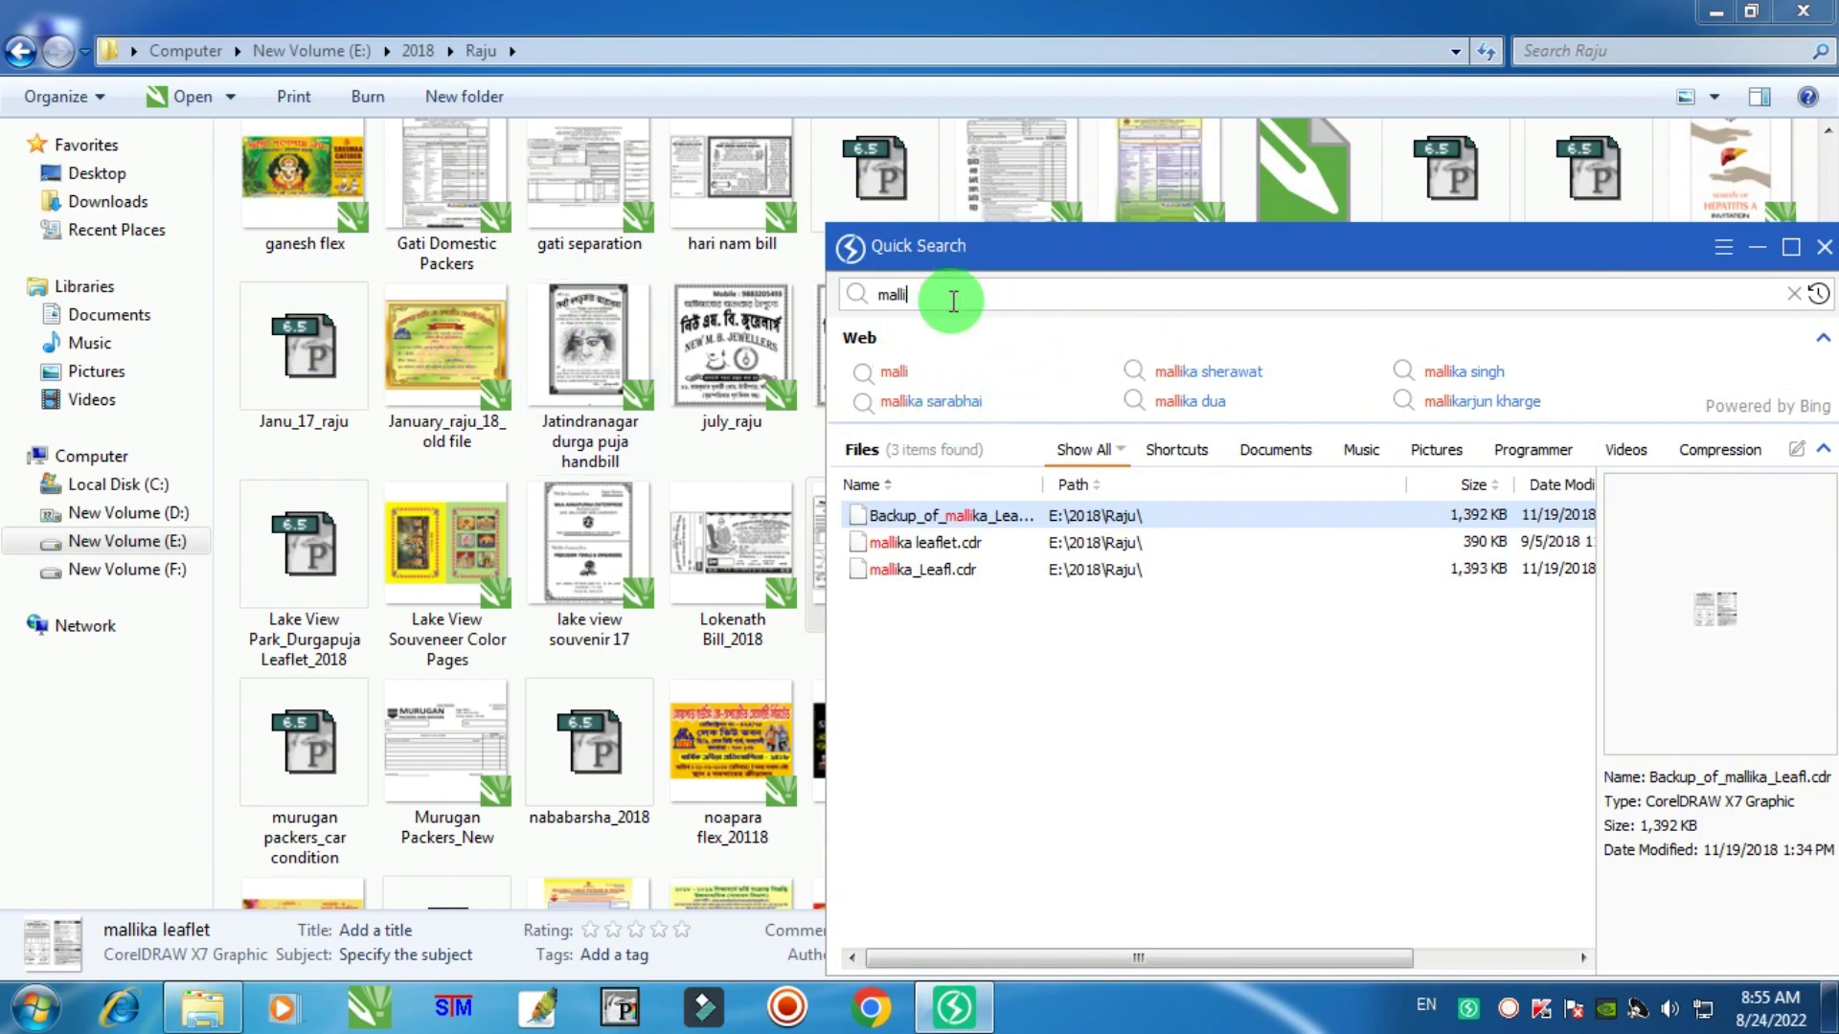
# Step: Replace the search term with "ganesh flex" to find the matching files
pyautogui.press('BackSpace')
pyautogui.press('BackSpace')
pyautogui.press('BackSpace')
pyautogui.press('BackSpace')
pyautogui.press('BackSpace')
pyautogui.write('ga')
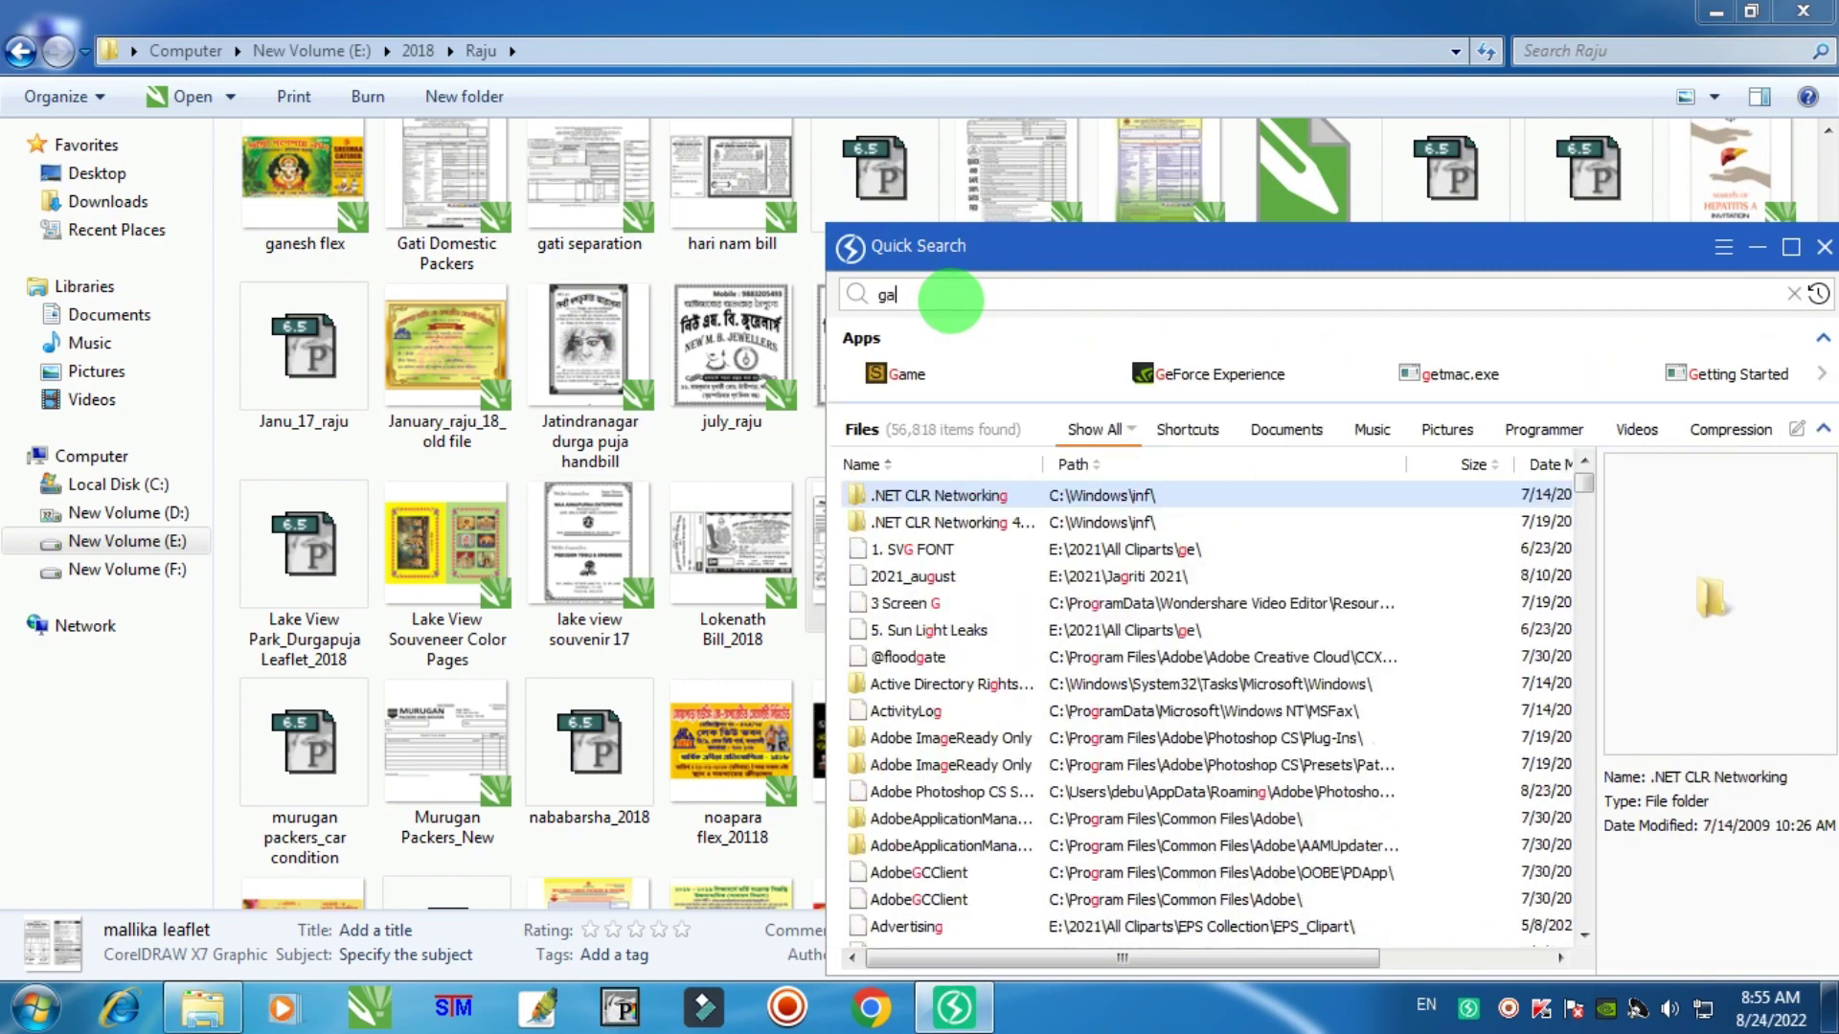
pyautogui.write('nesh fl')
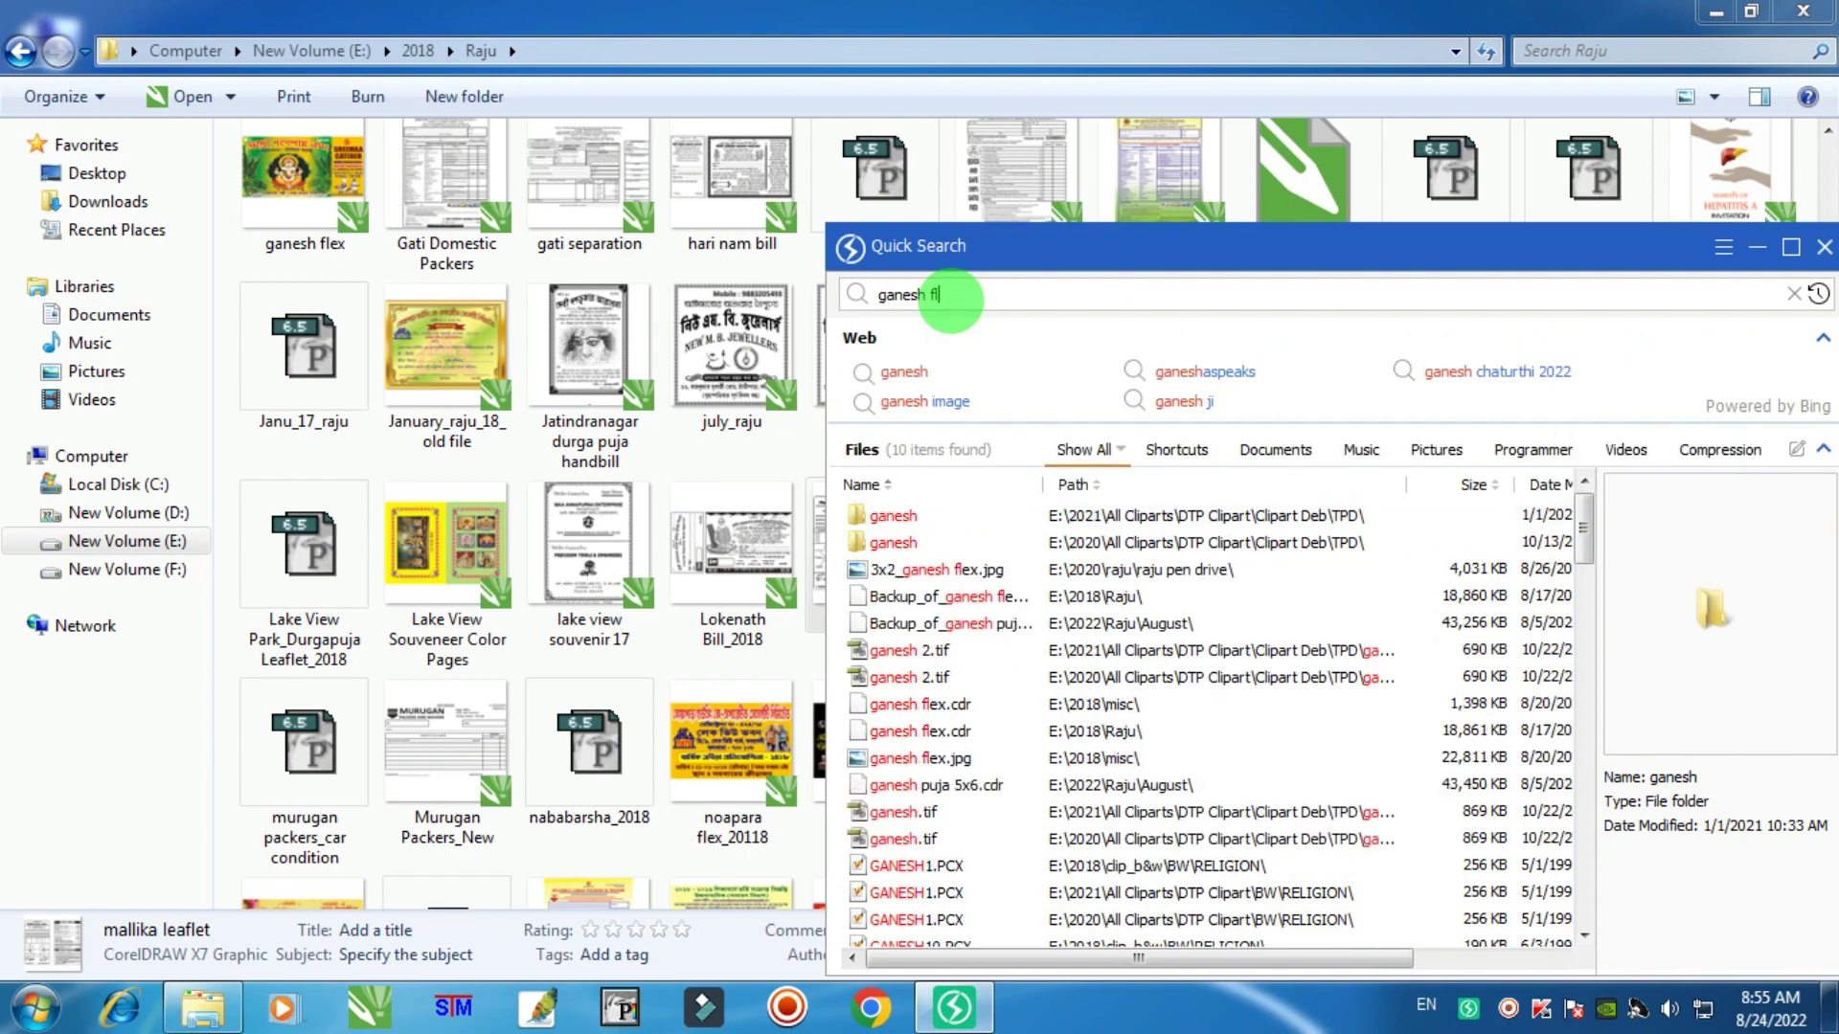
pyautogui.write('ex')
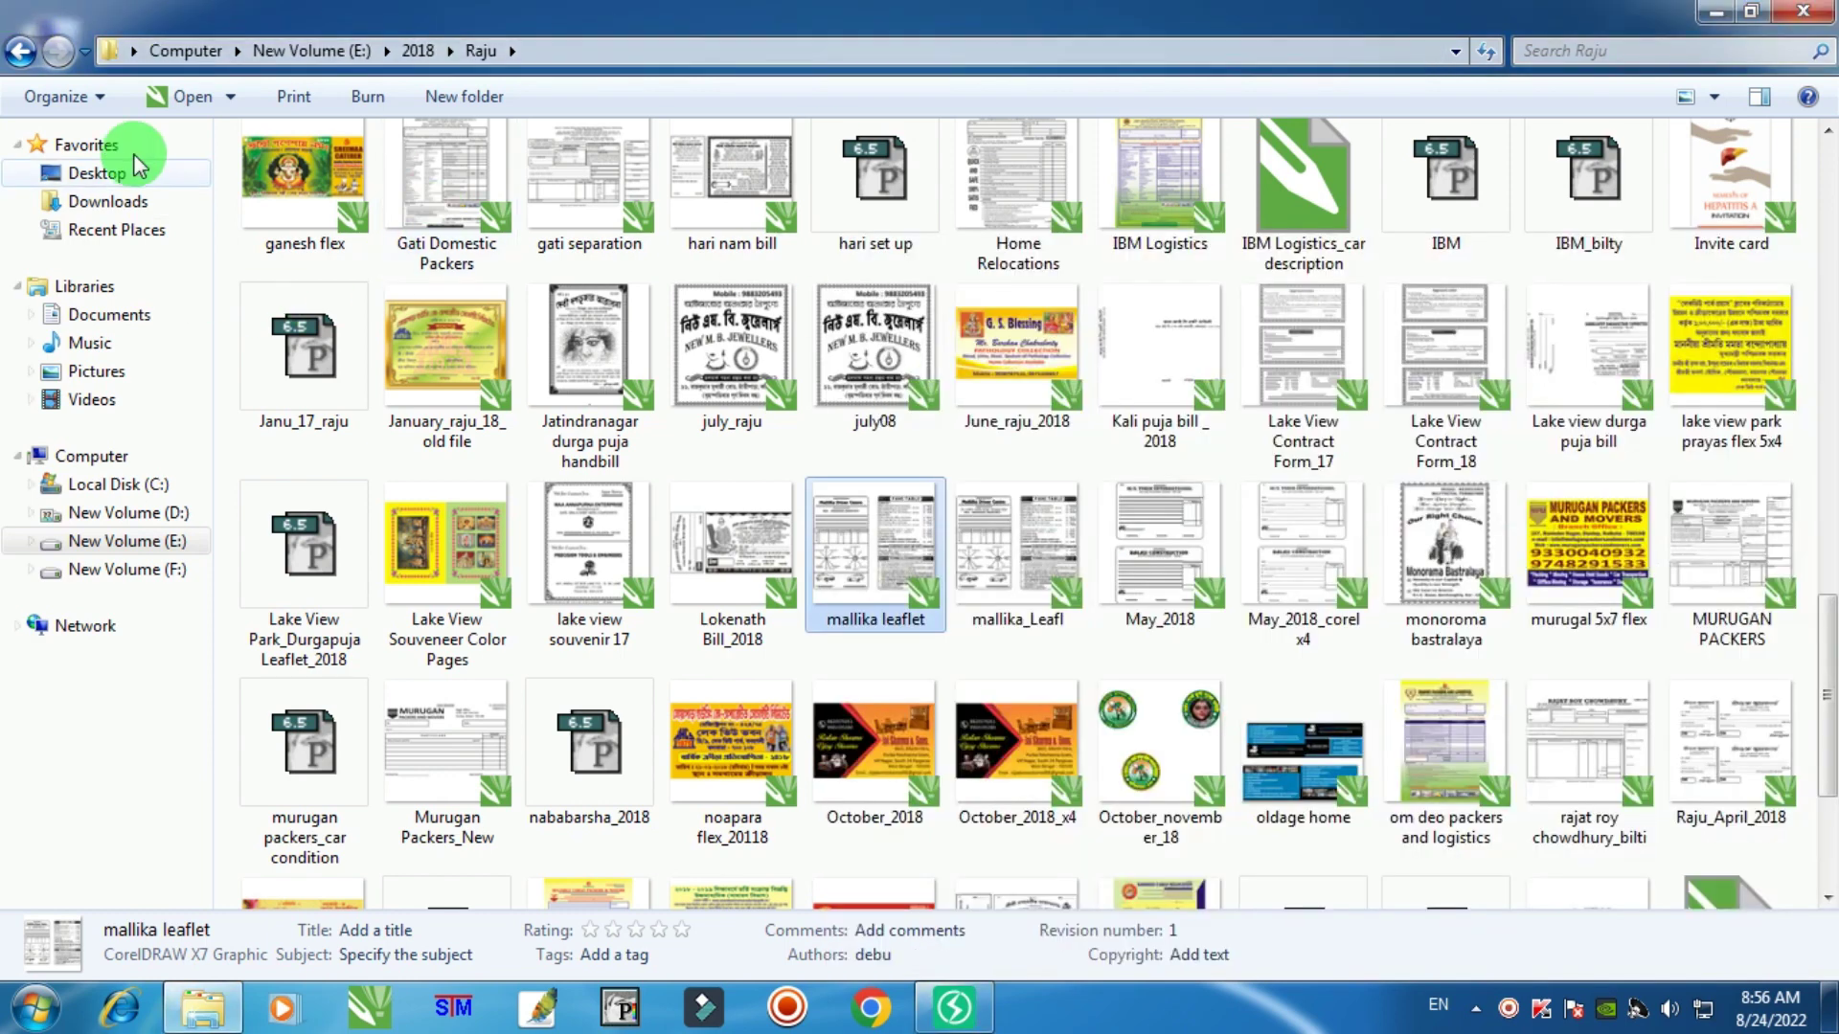
# Step: Open the JAGRITI folder inside the 2018 folder and display its files as large icons
pyautogui.click(20, 49)
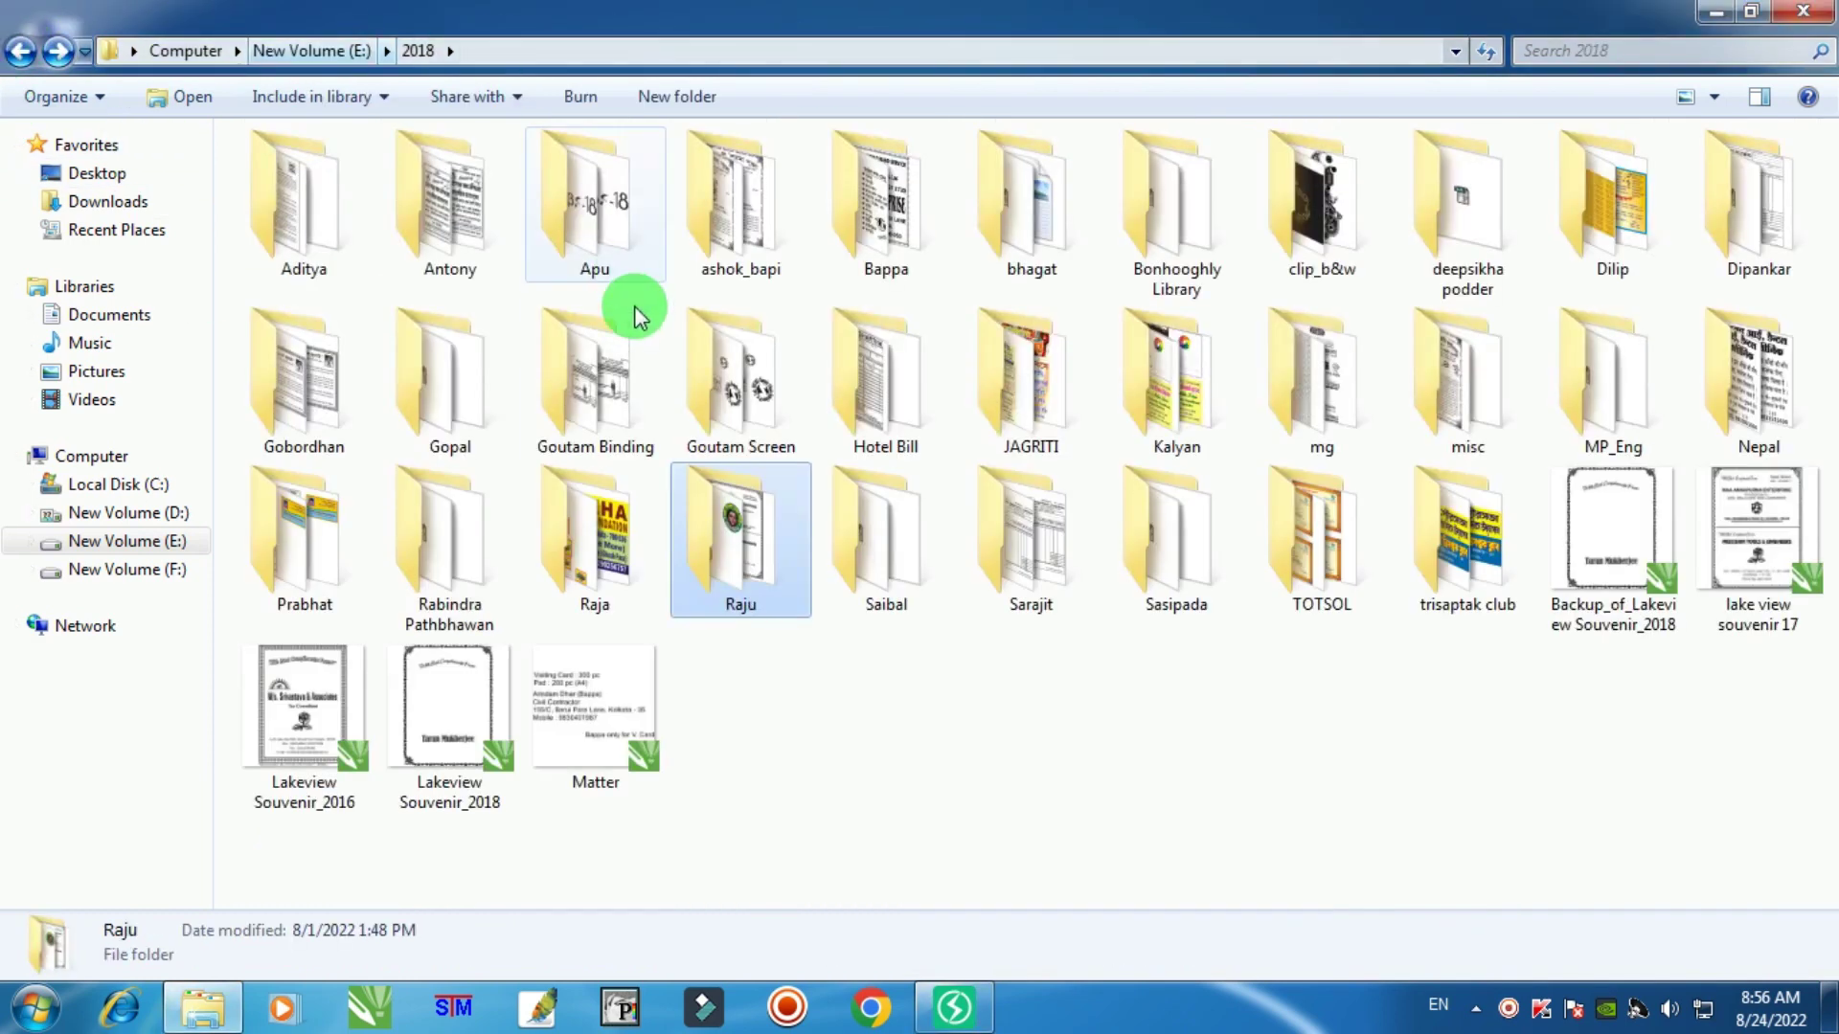
pyautogui.doubleClick(1027, 392)
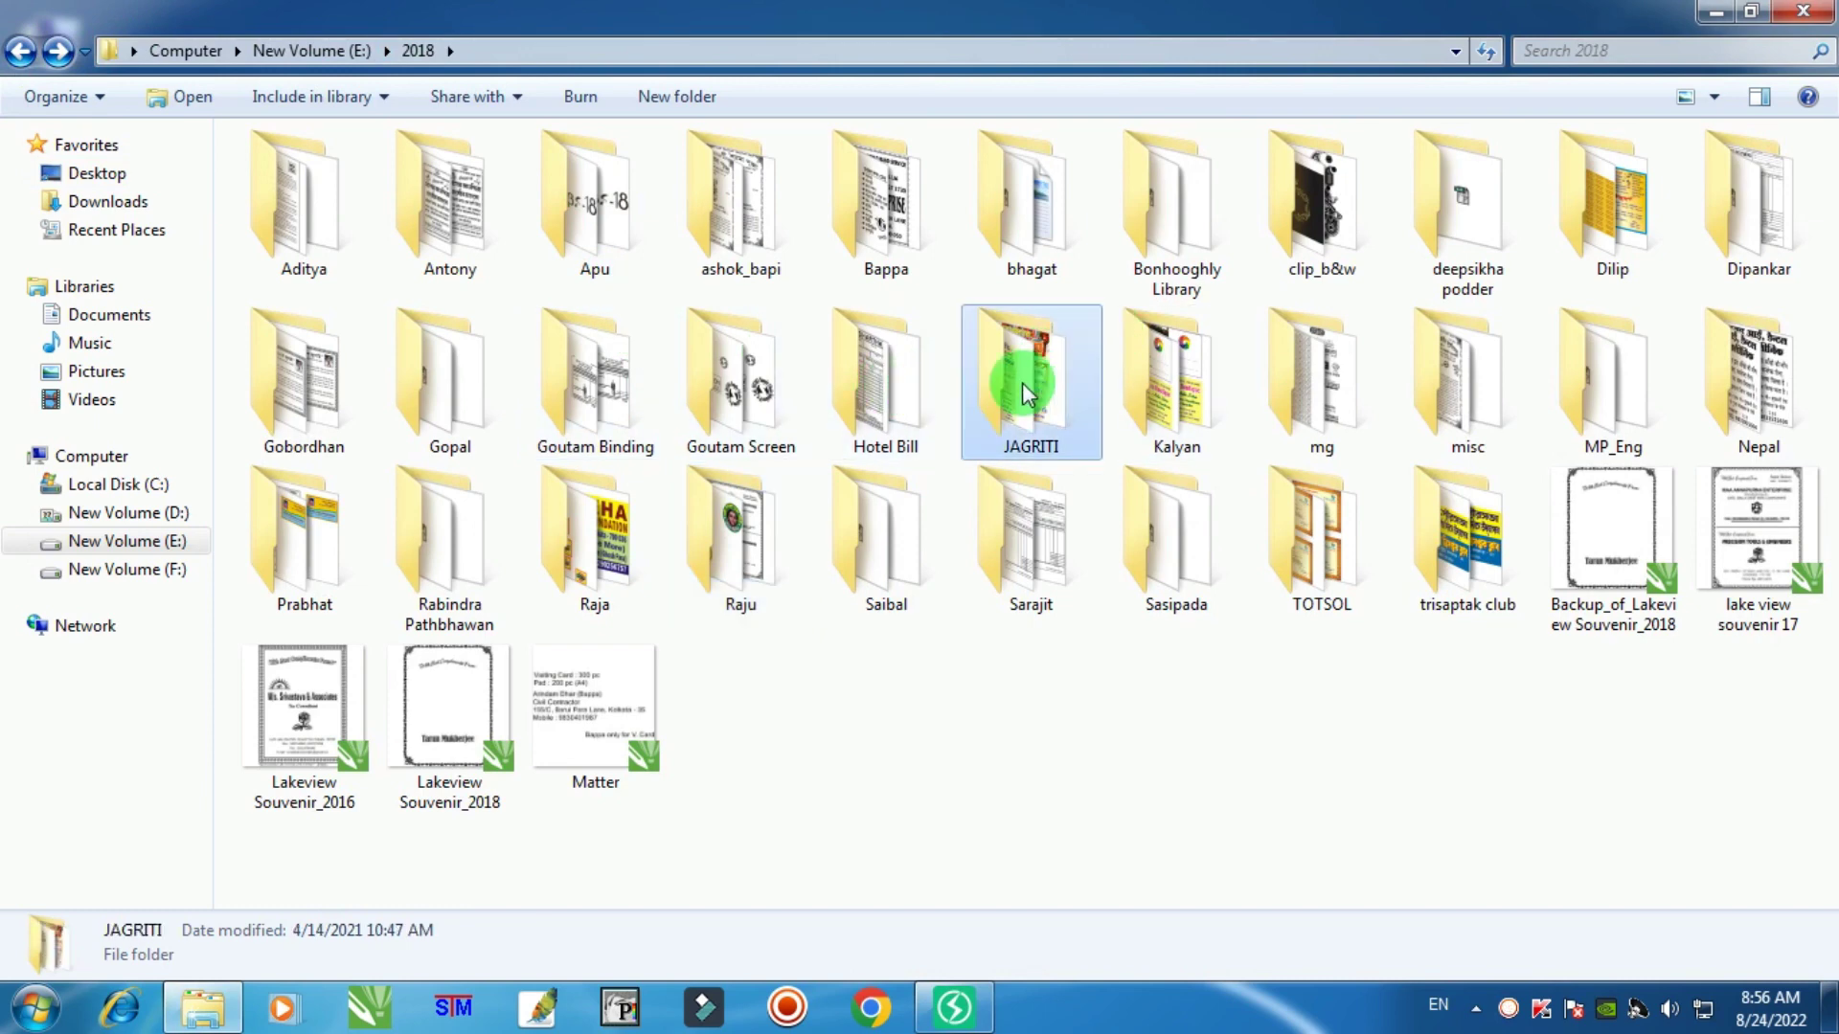
pyautogui.rightClick(1222, 233)
pyautogui.moveTo(1326, 240)
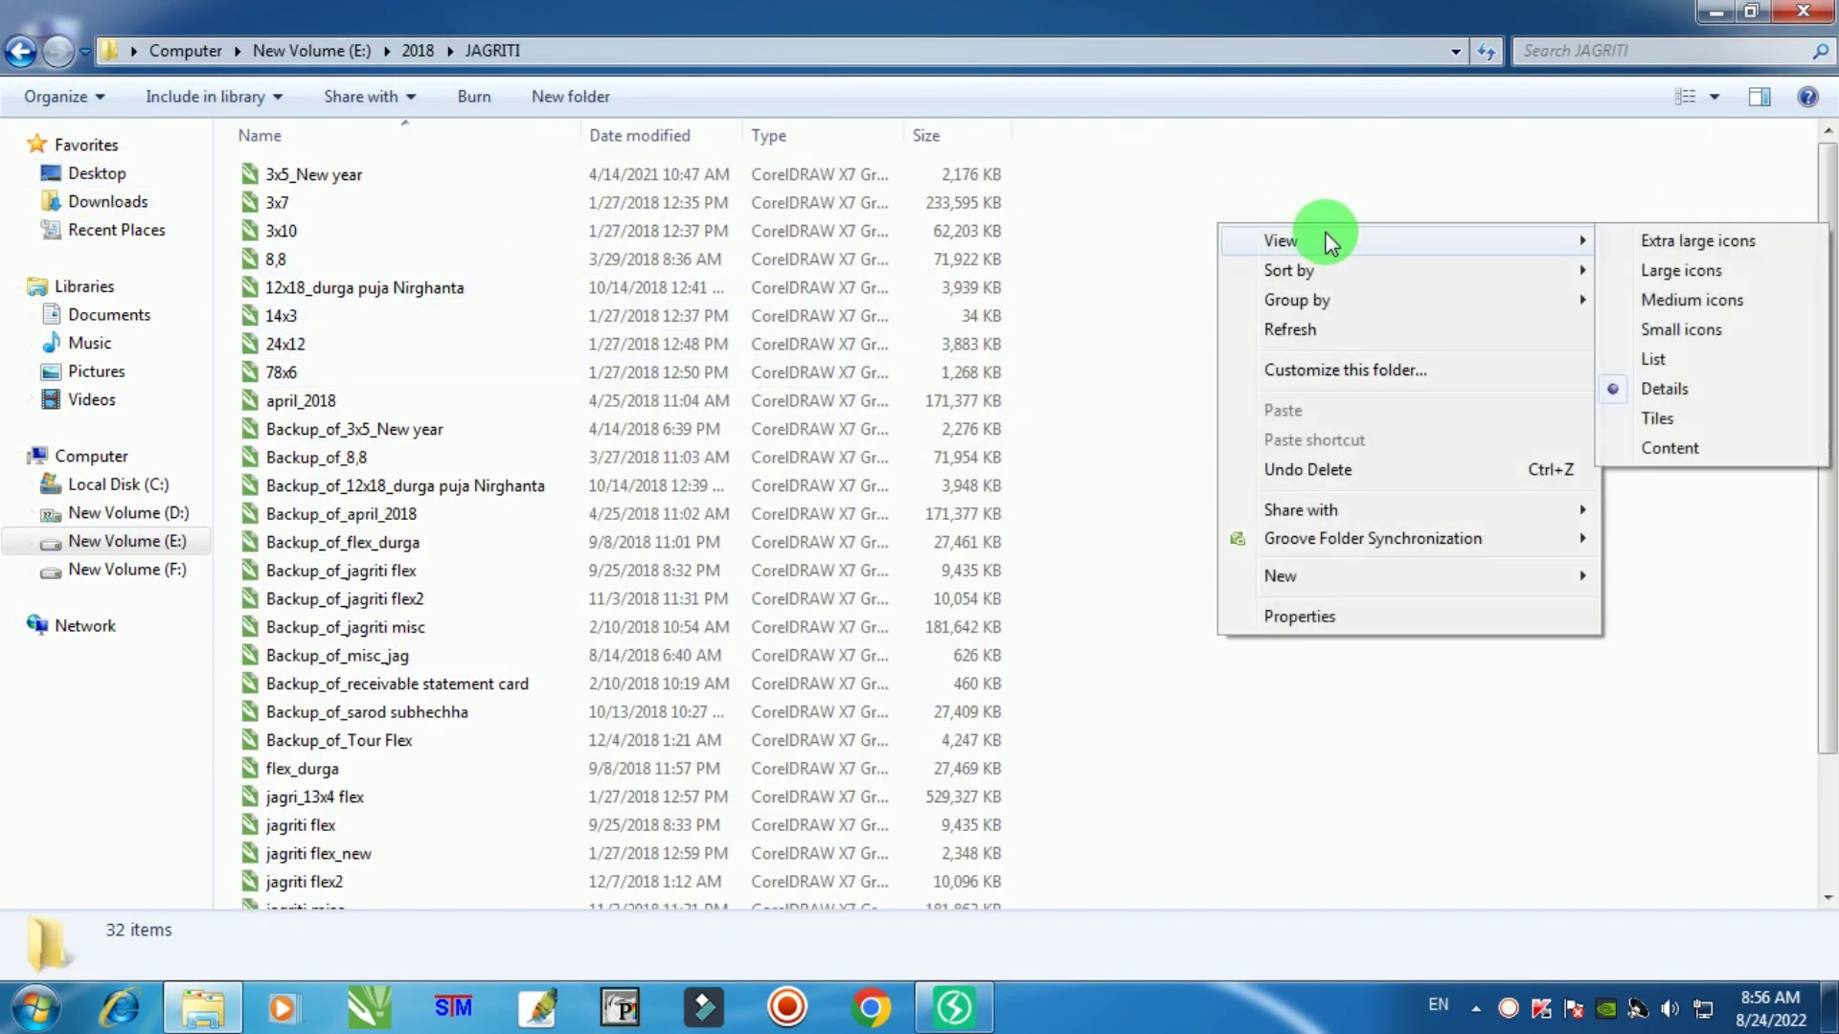
pyautogui.click(1679, 268)
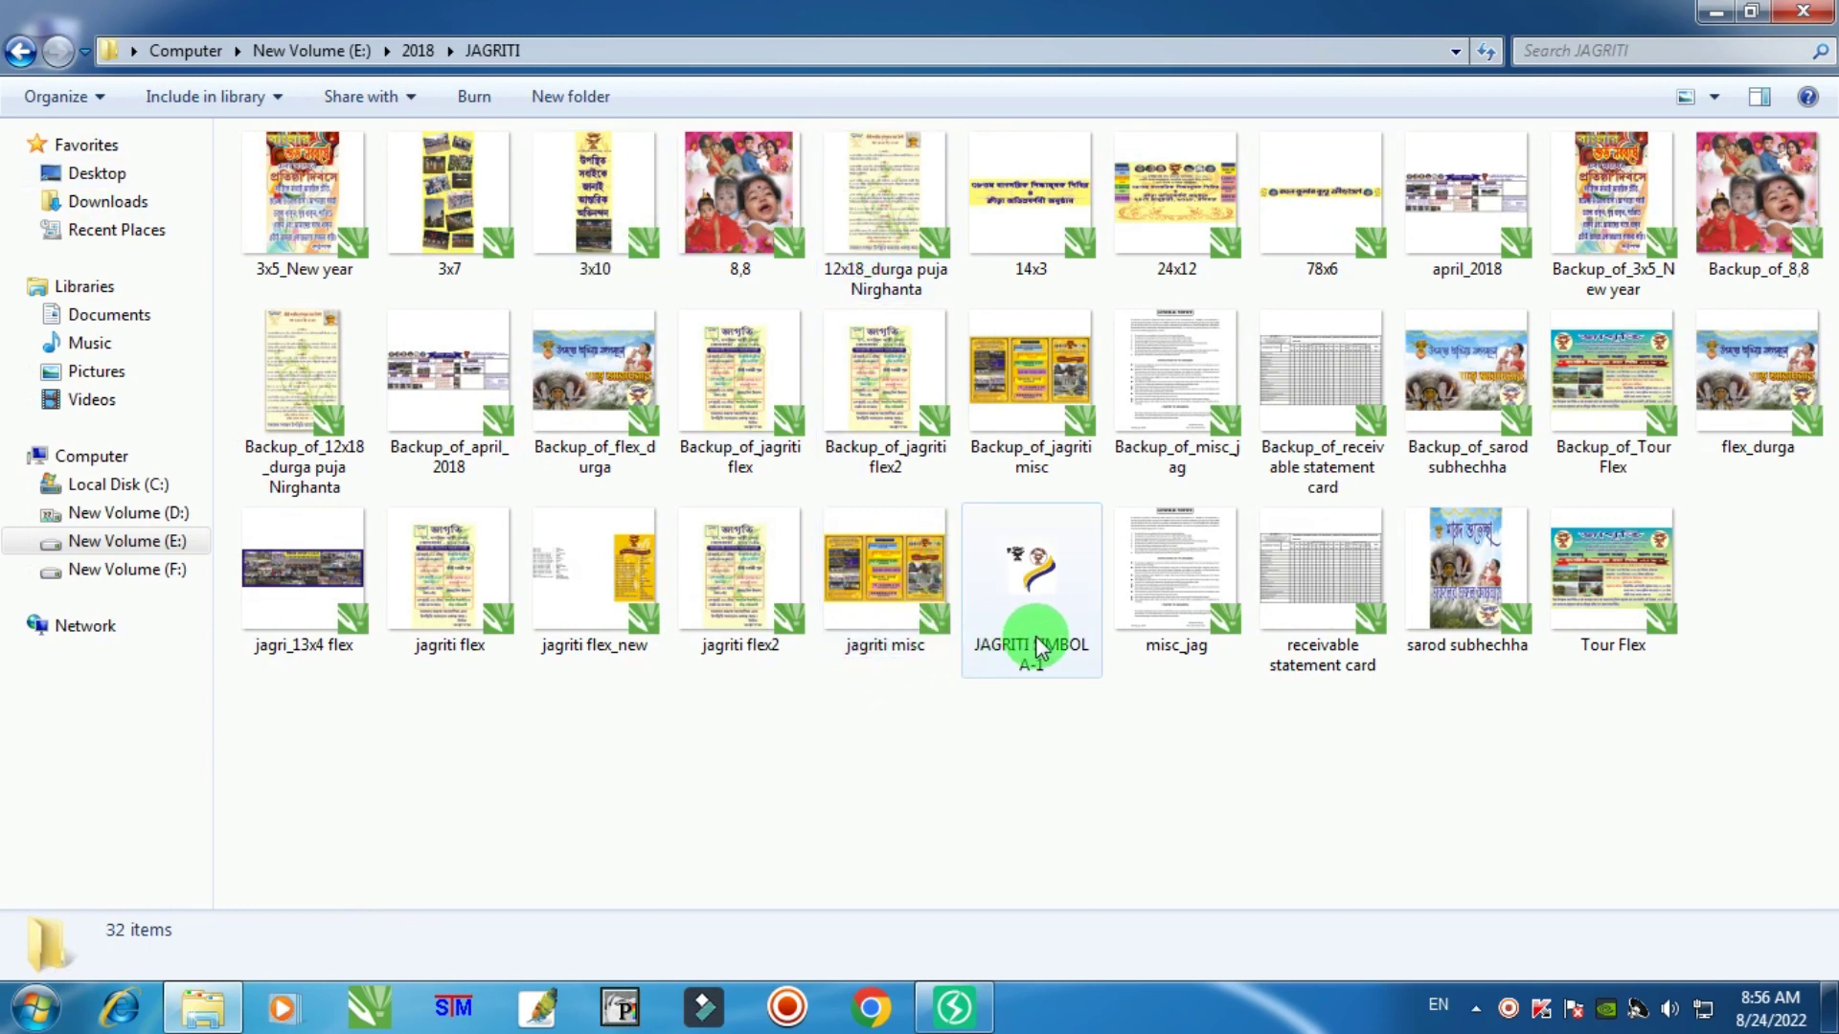
# Step: Select the Tour Flex file in the JAGRITI folder, switch to Quick Search and search for "tour flex"
pyautogui.click(1619, 571)
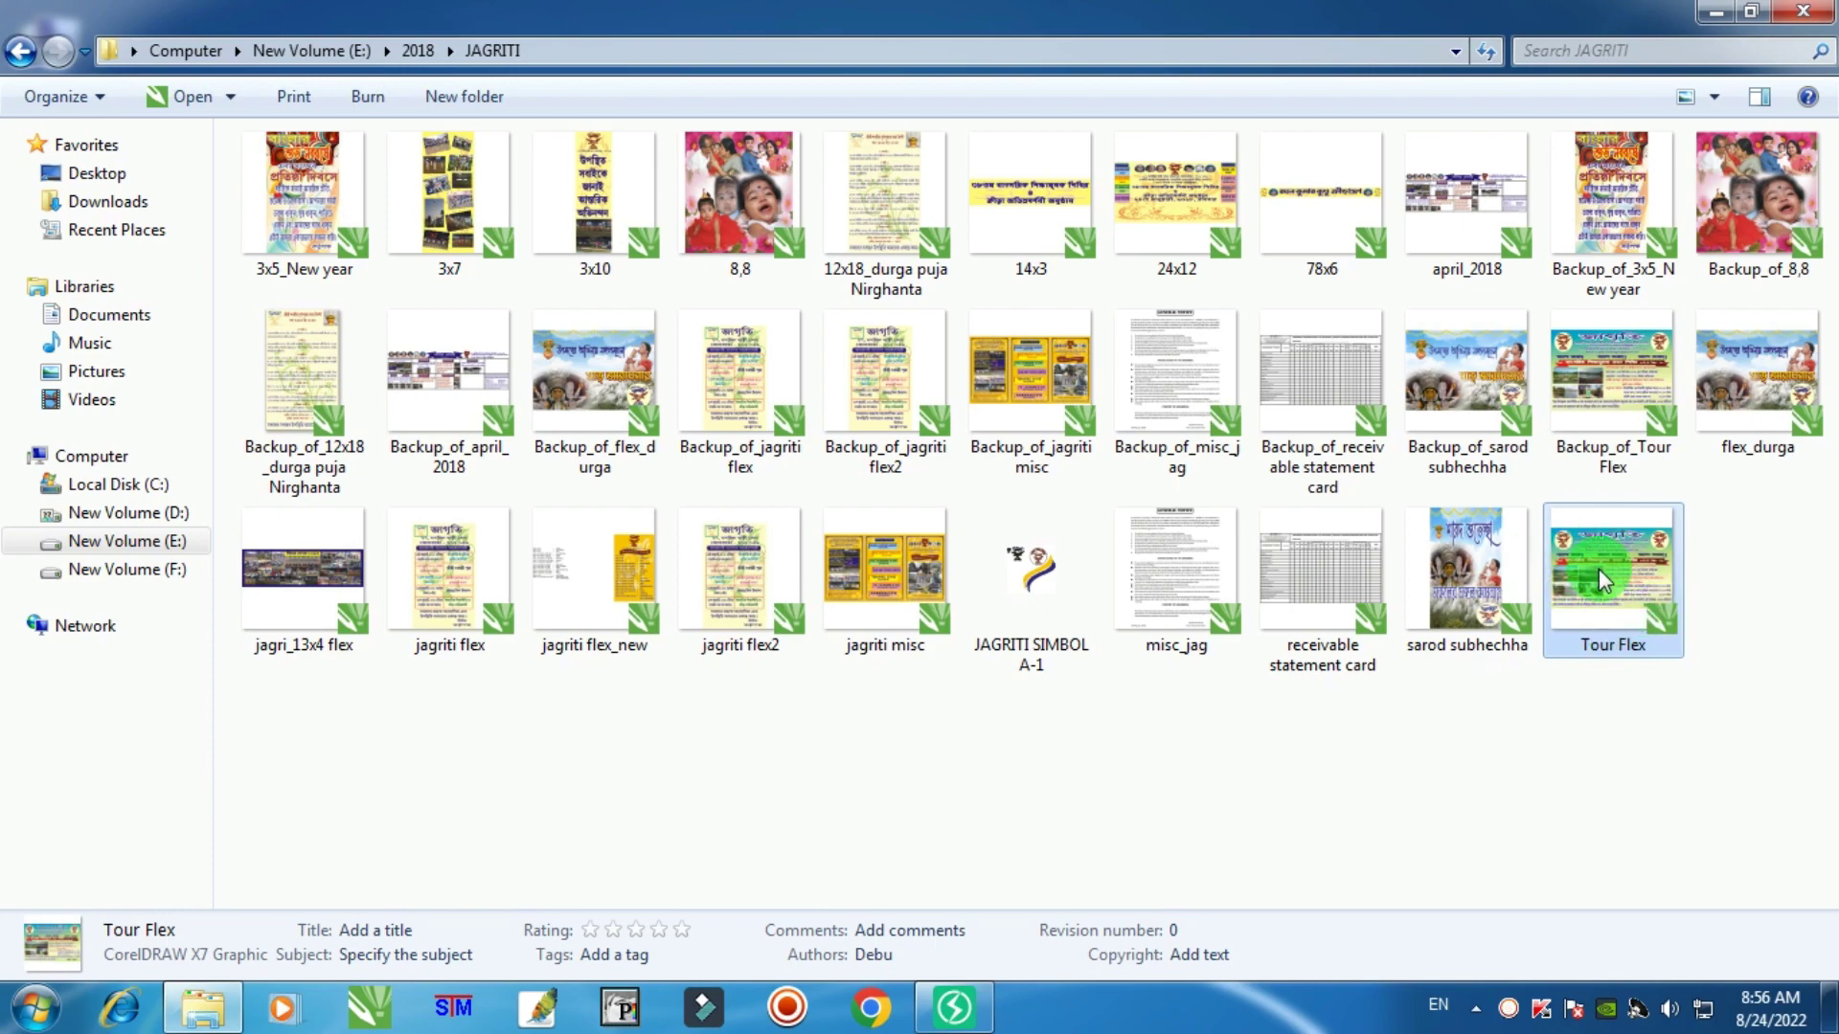
pyautogui.hotkey('alt', 'Tab')
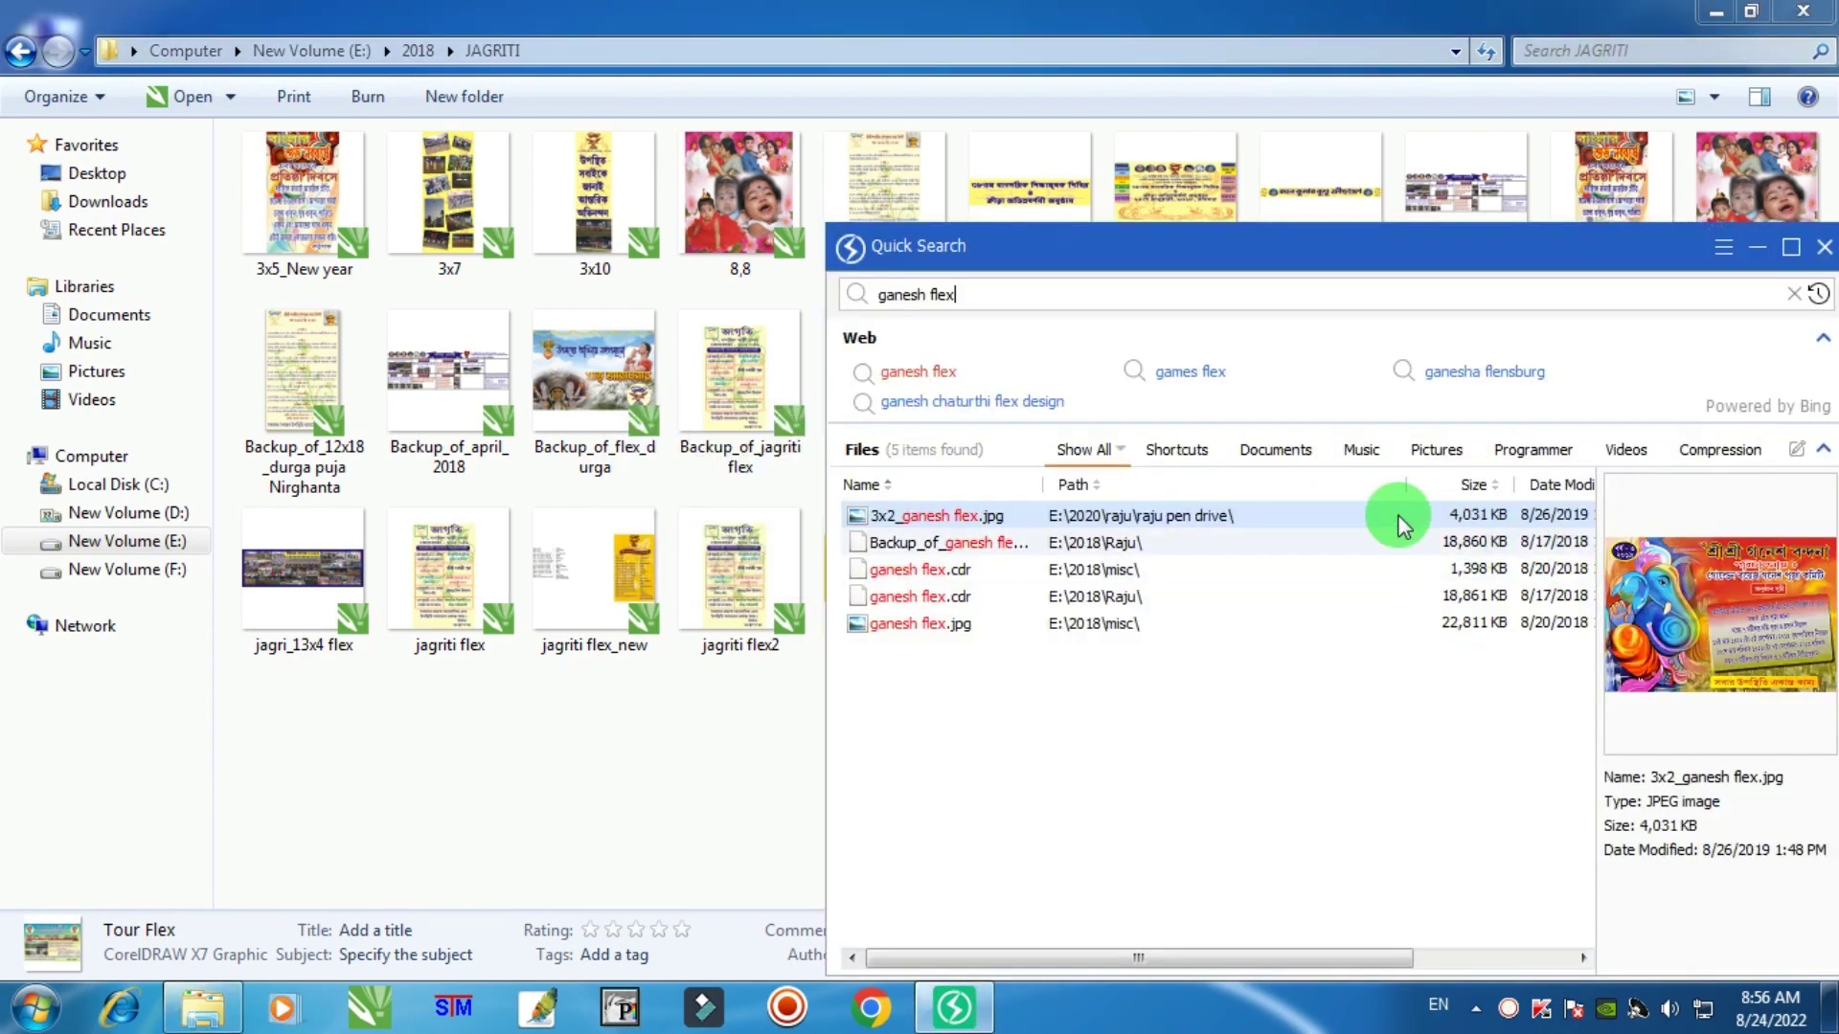
pyautogui.click(991, 300)
pyautogui.write('tour')
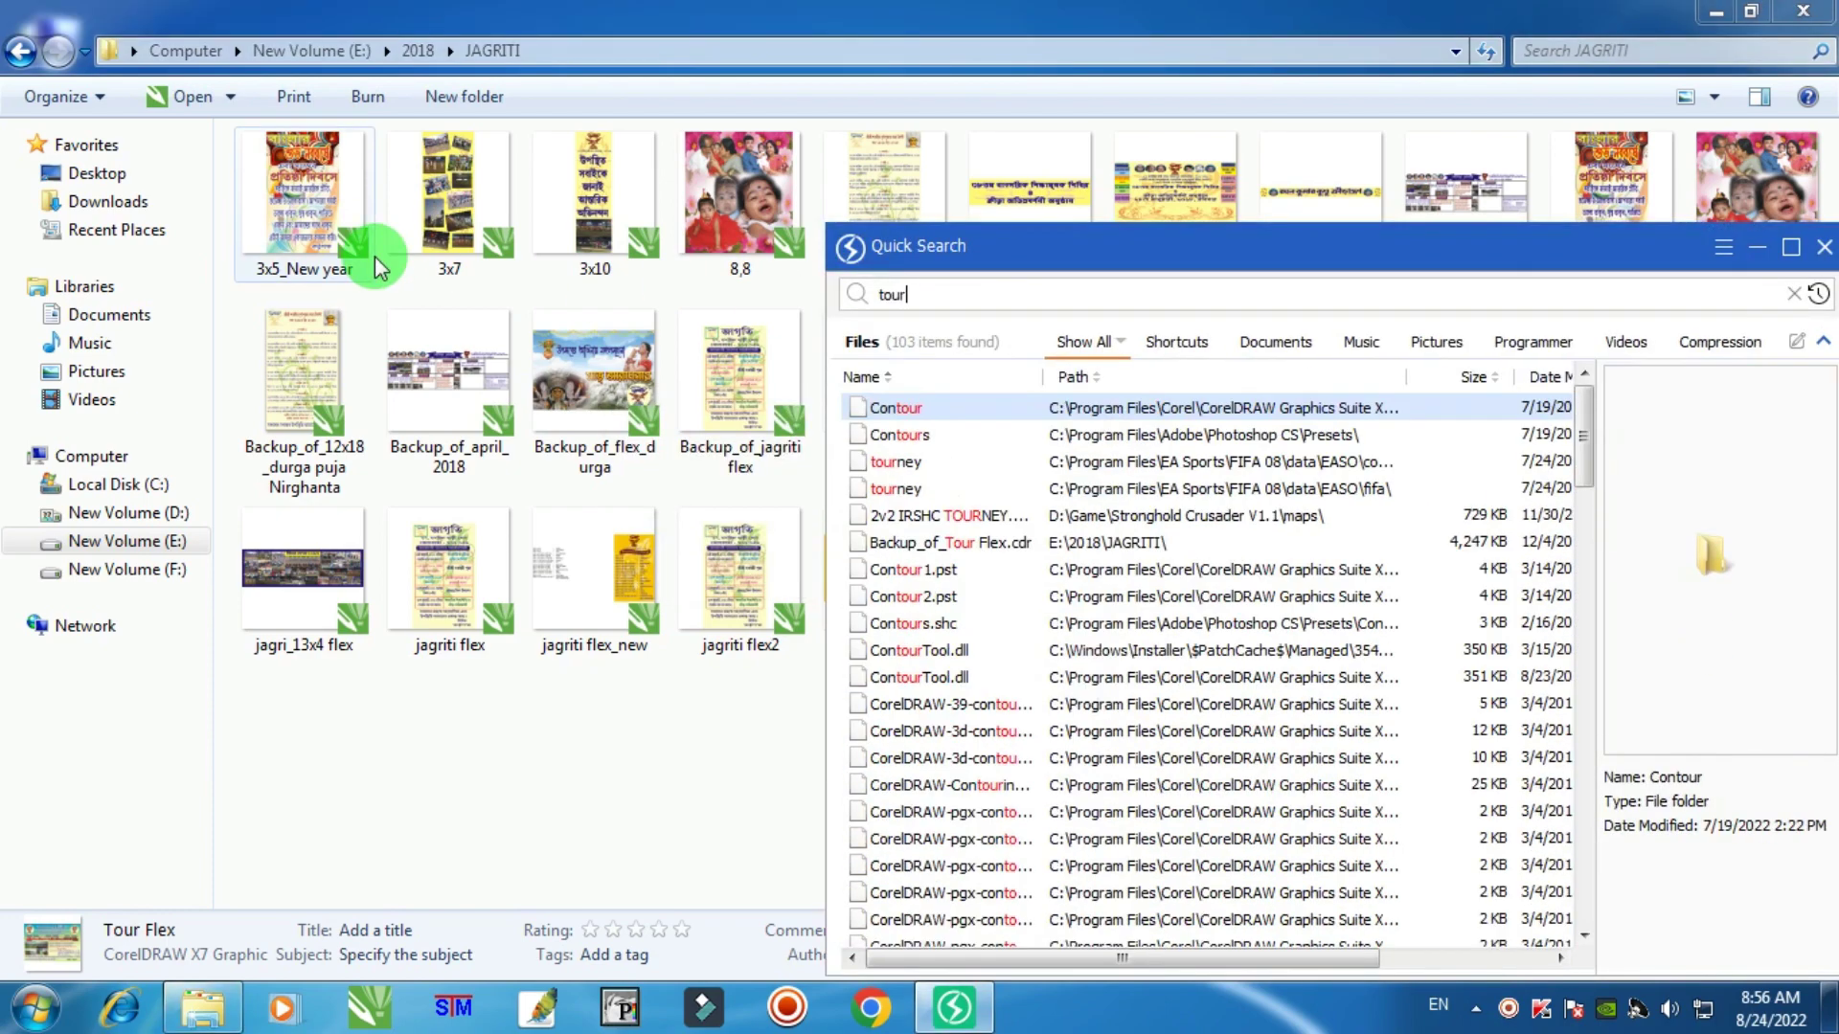
pyautogui.write(' flex')
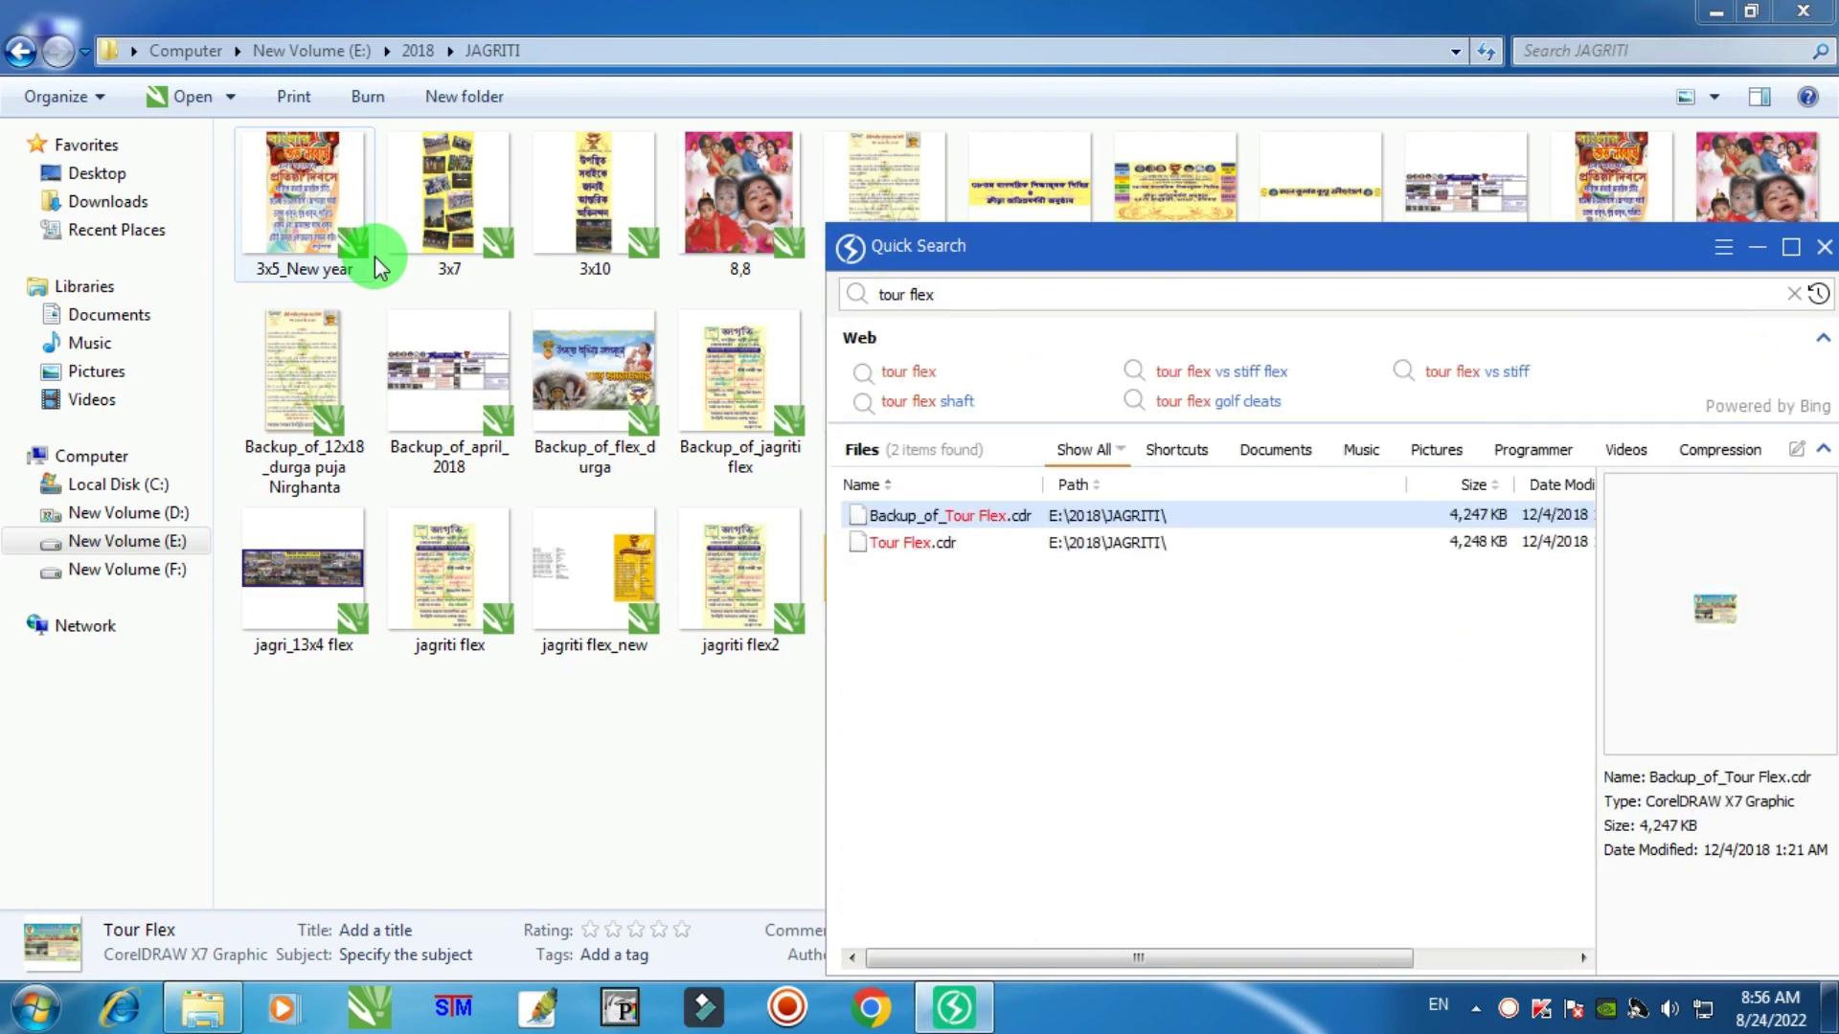
pyautogui.click(1141, 553)
# Step: Close the JAGRITI folder window and the Quick Search window
pyautogui.click(1308, 15)
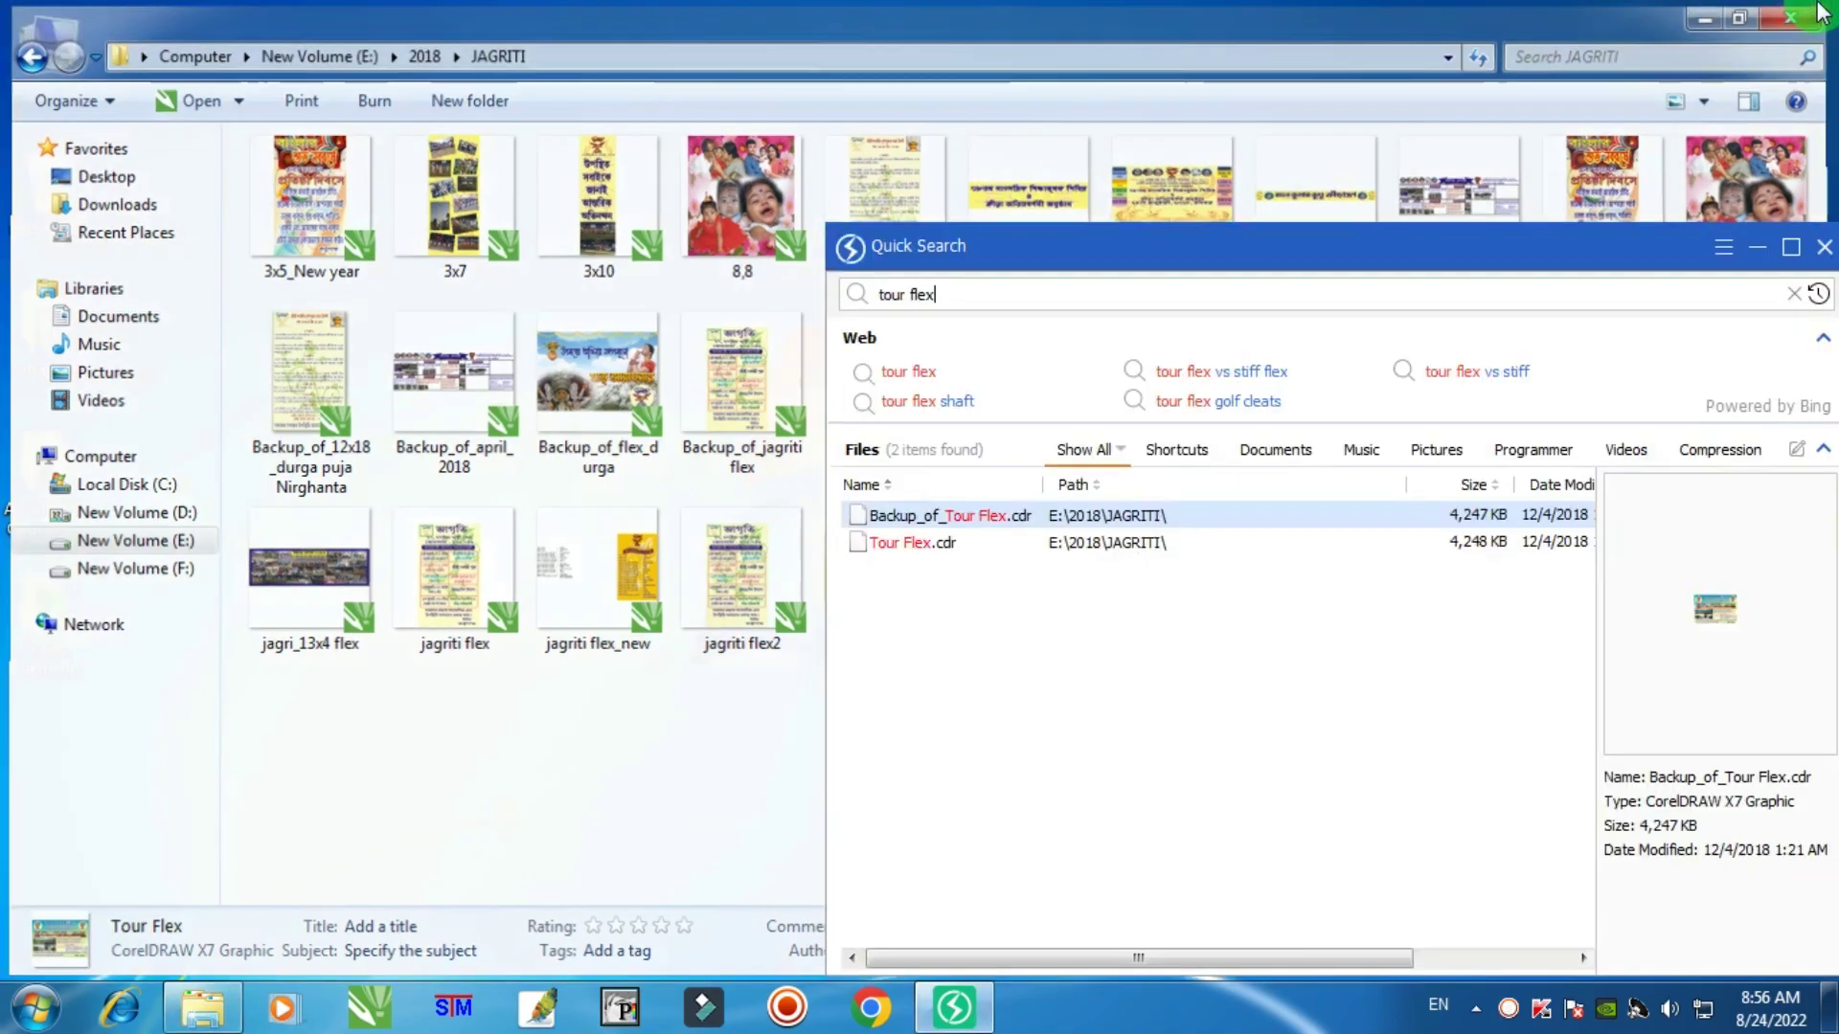
pyautogui.click(1820, 11)
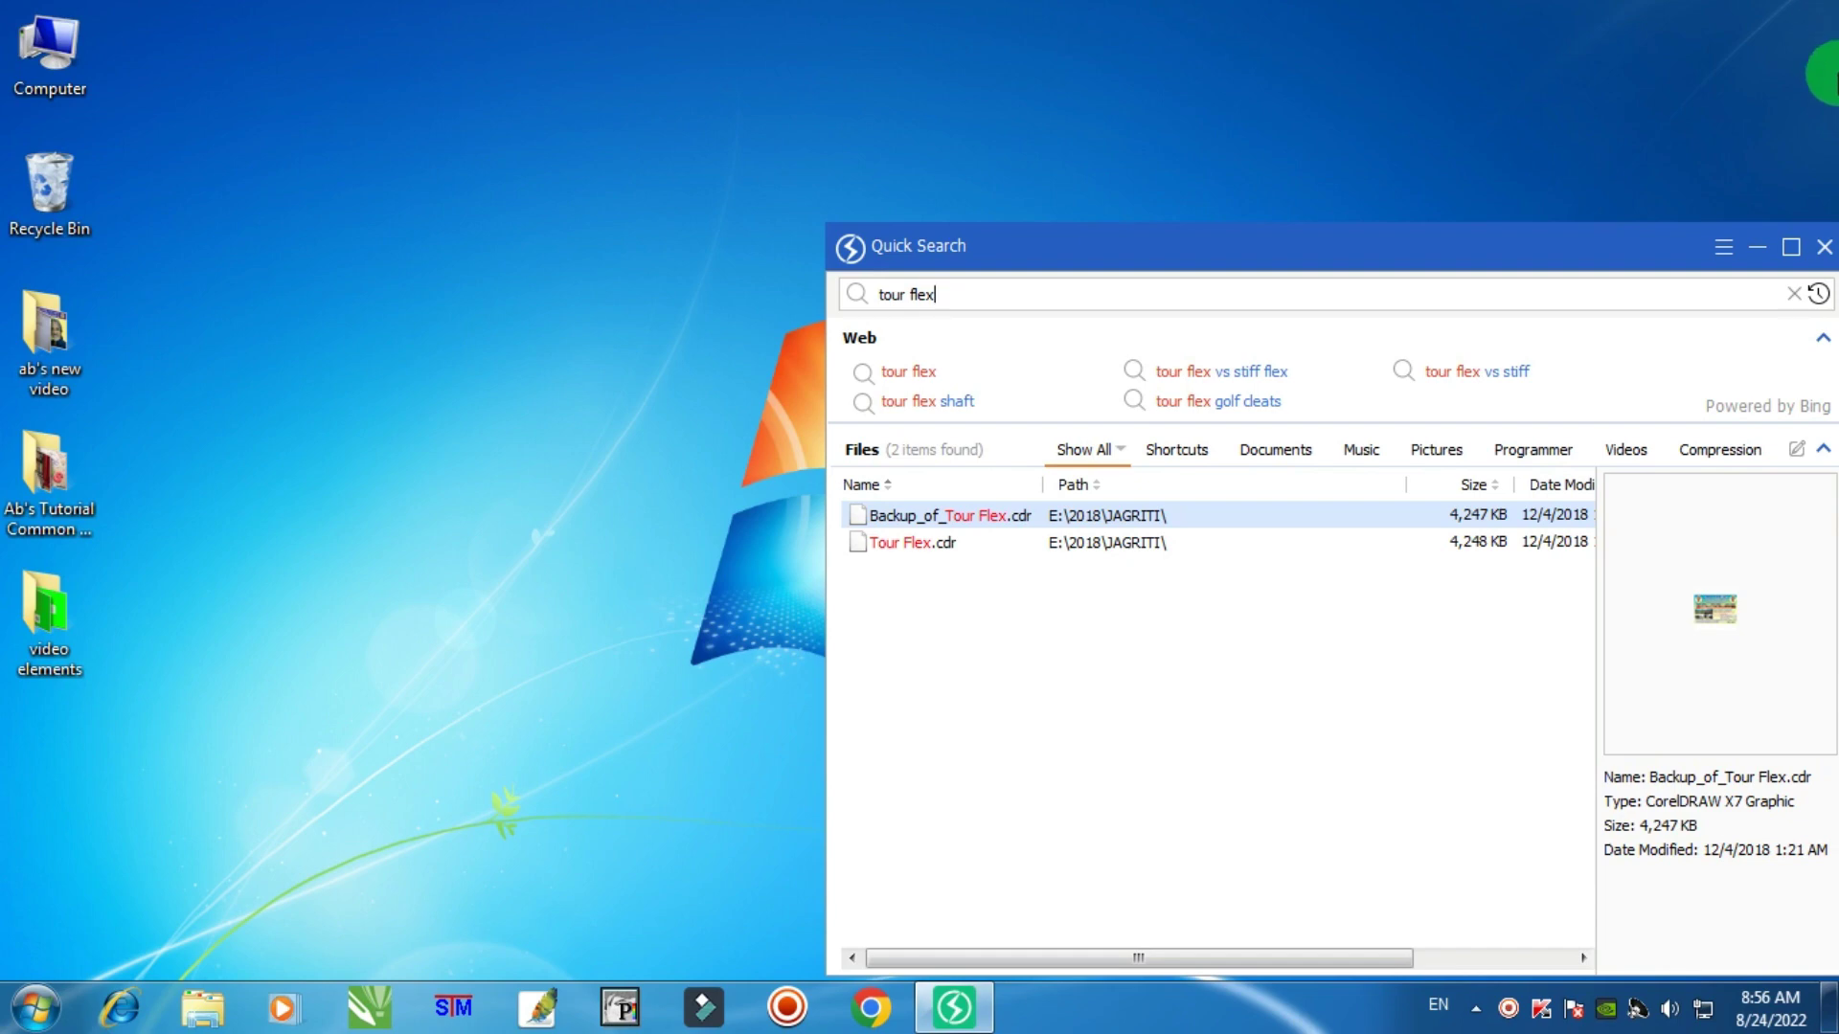
pyautogui.click(1825, 247)
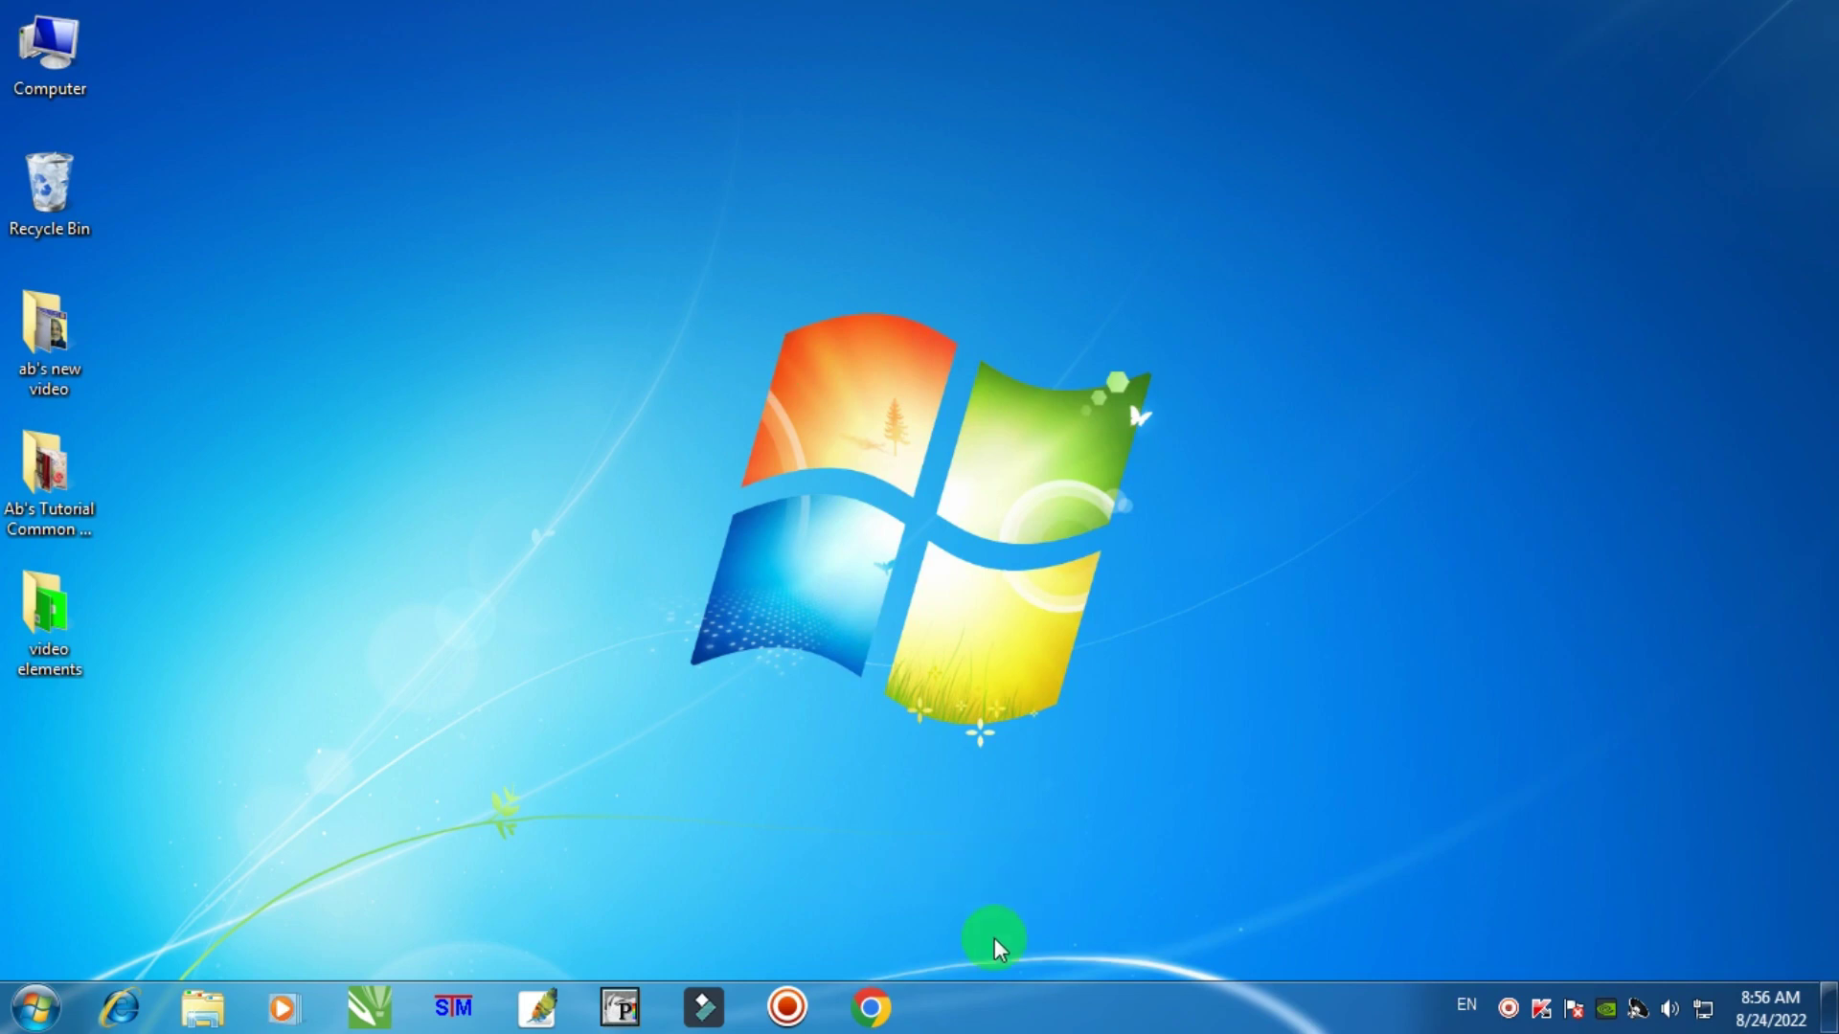
# Step: Switch to Chrome, search Google for "quick search" and open Glarysoft's Quick Search product page
pyautogui.click(879, 1012)
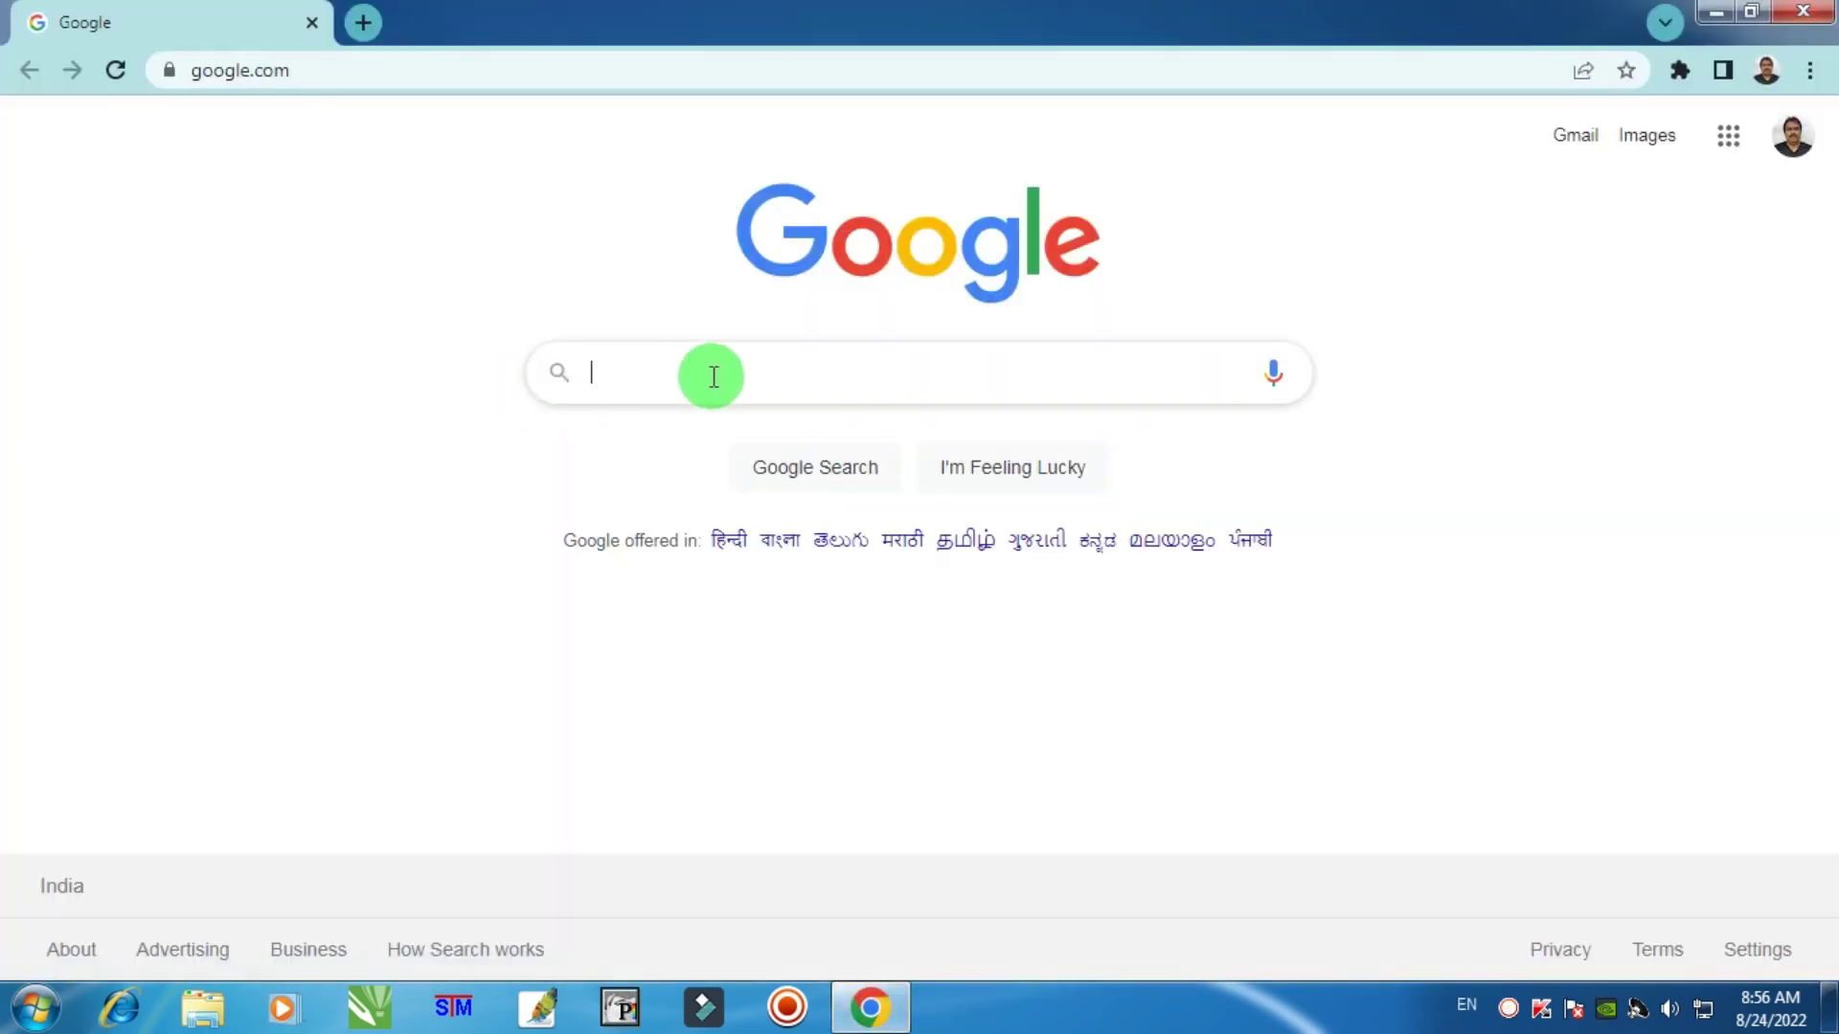
pyautogui.click(713, 376)
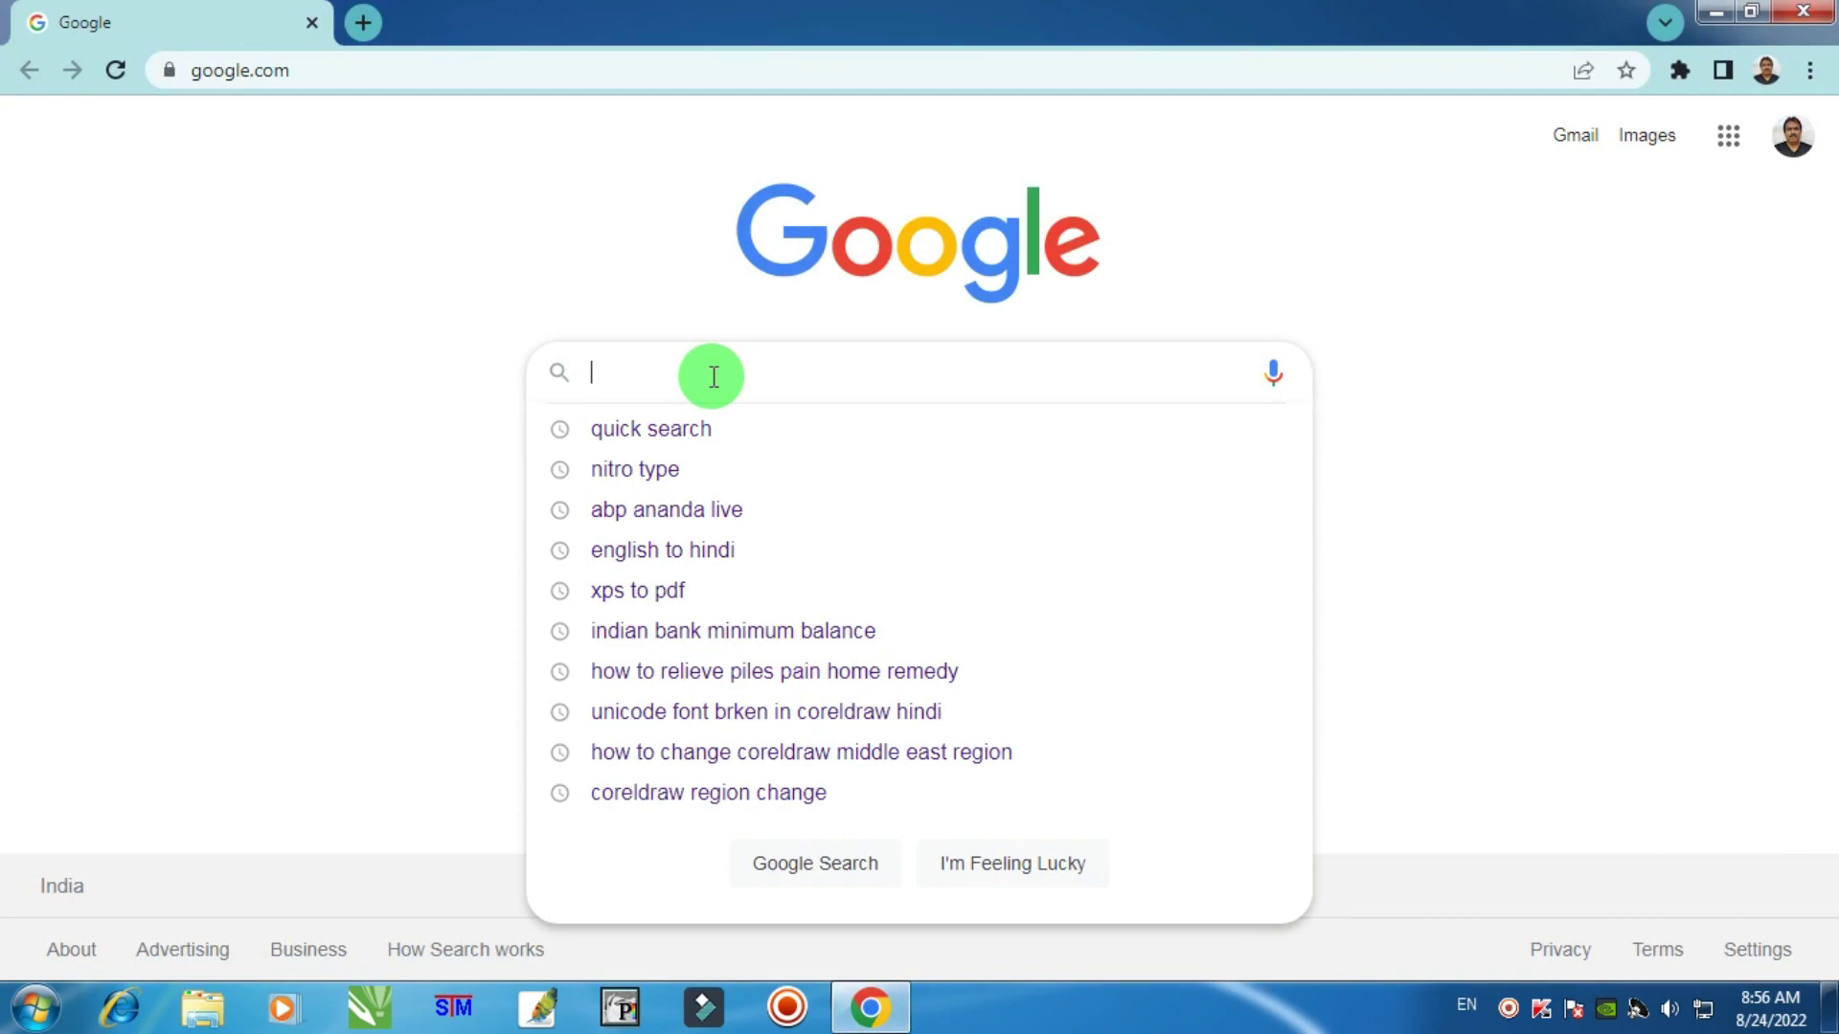
pyautogui.write('quick search')
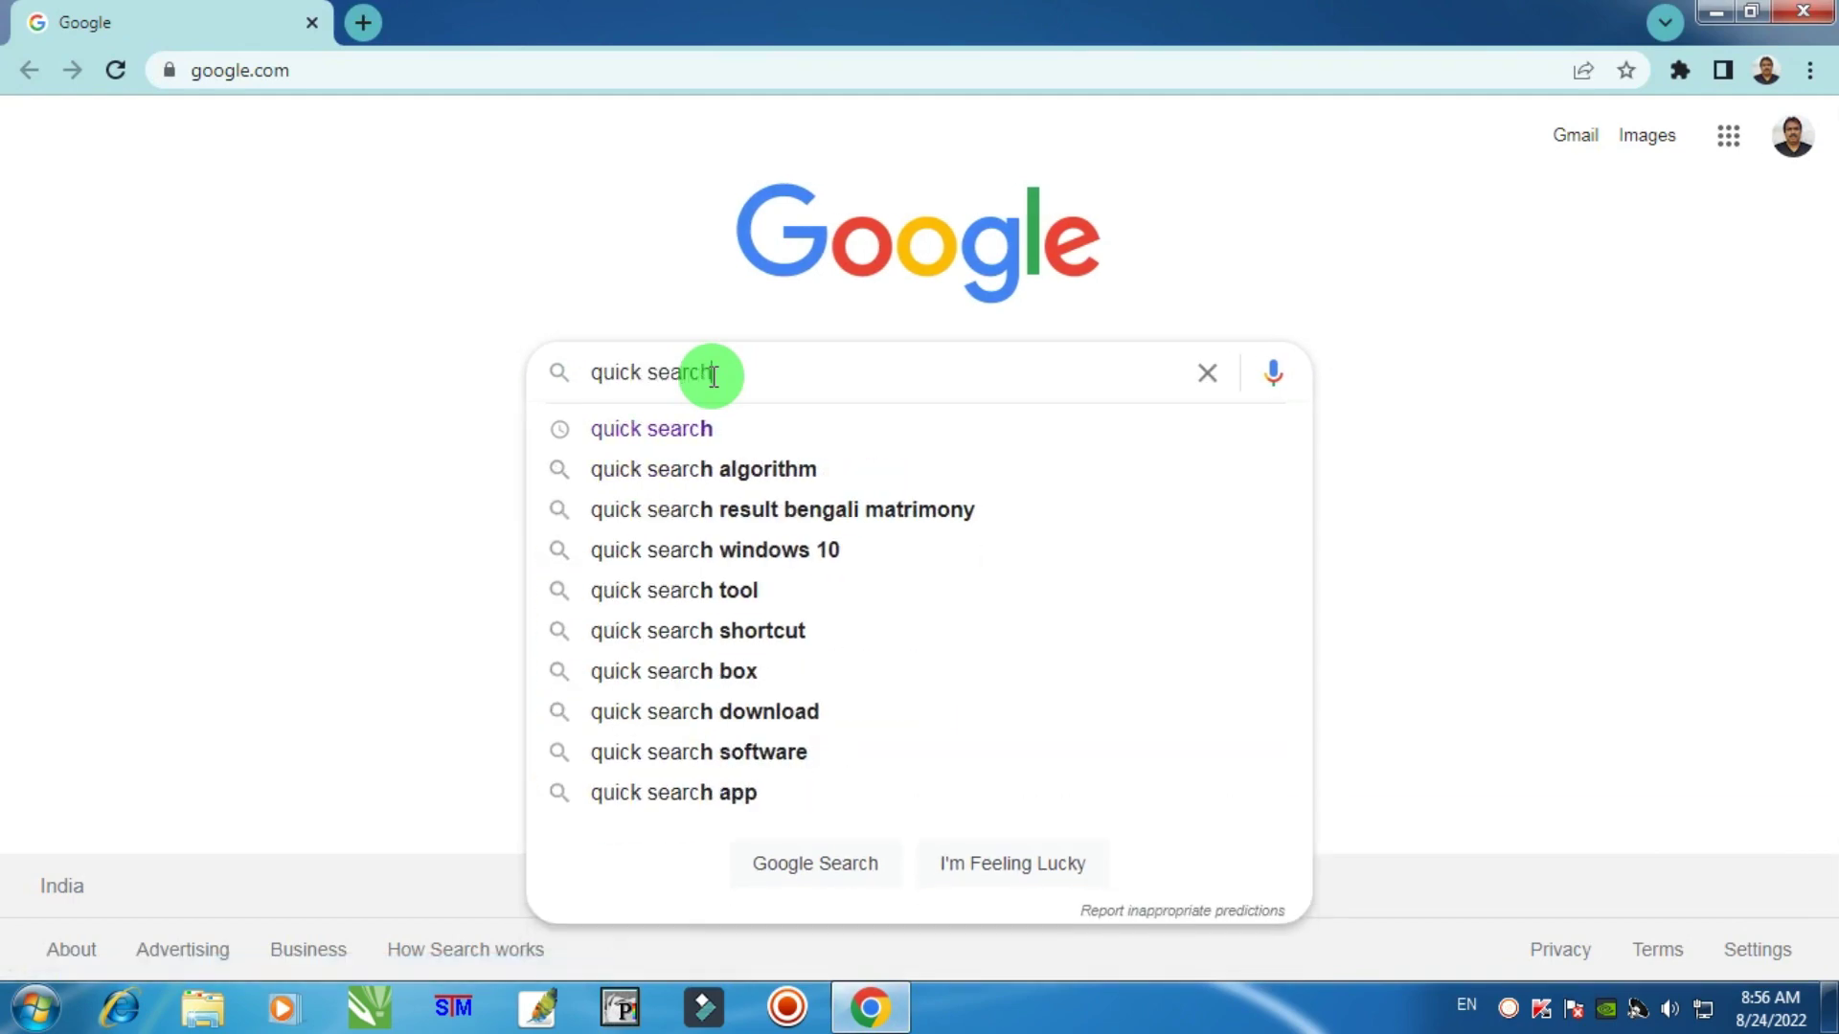
pyautogui.press('Return')
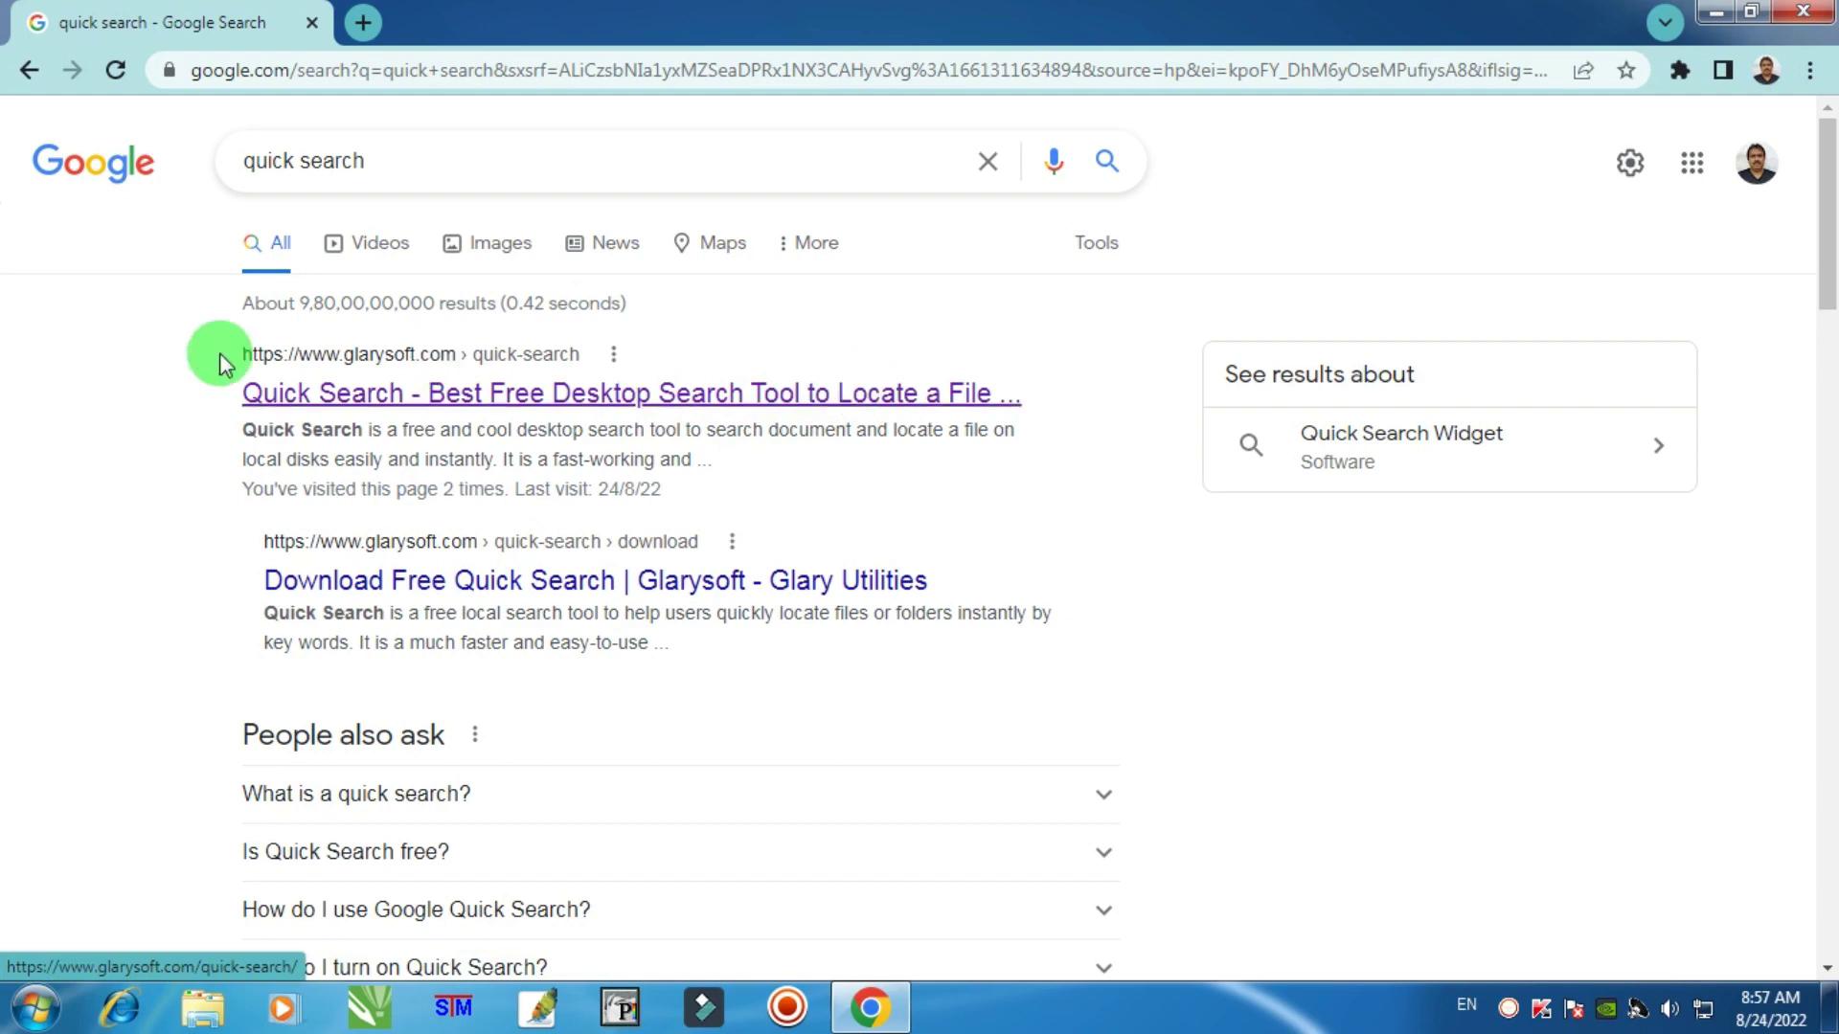
pyautogui.click(385, 395)
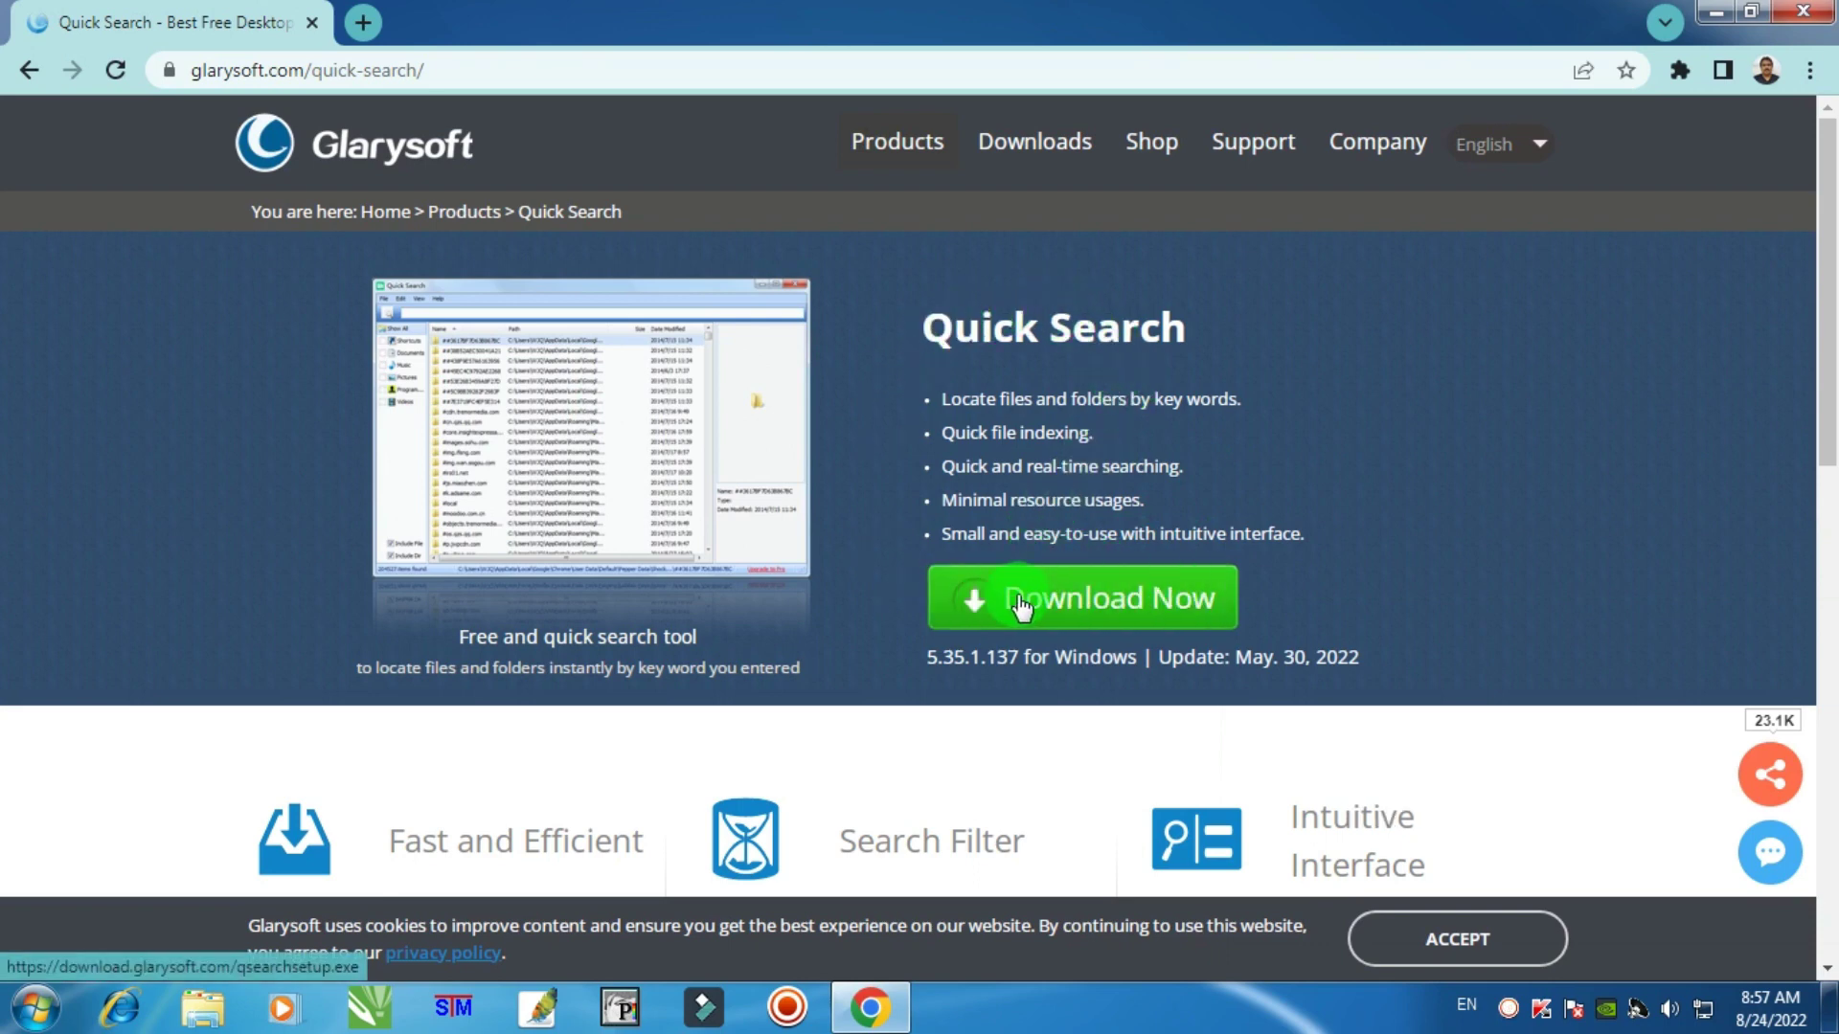
# Step: Download the Quick Search installer qsearchsetup.exe and show it in its download folder
pyautogui.click(1077, 604)
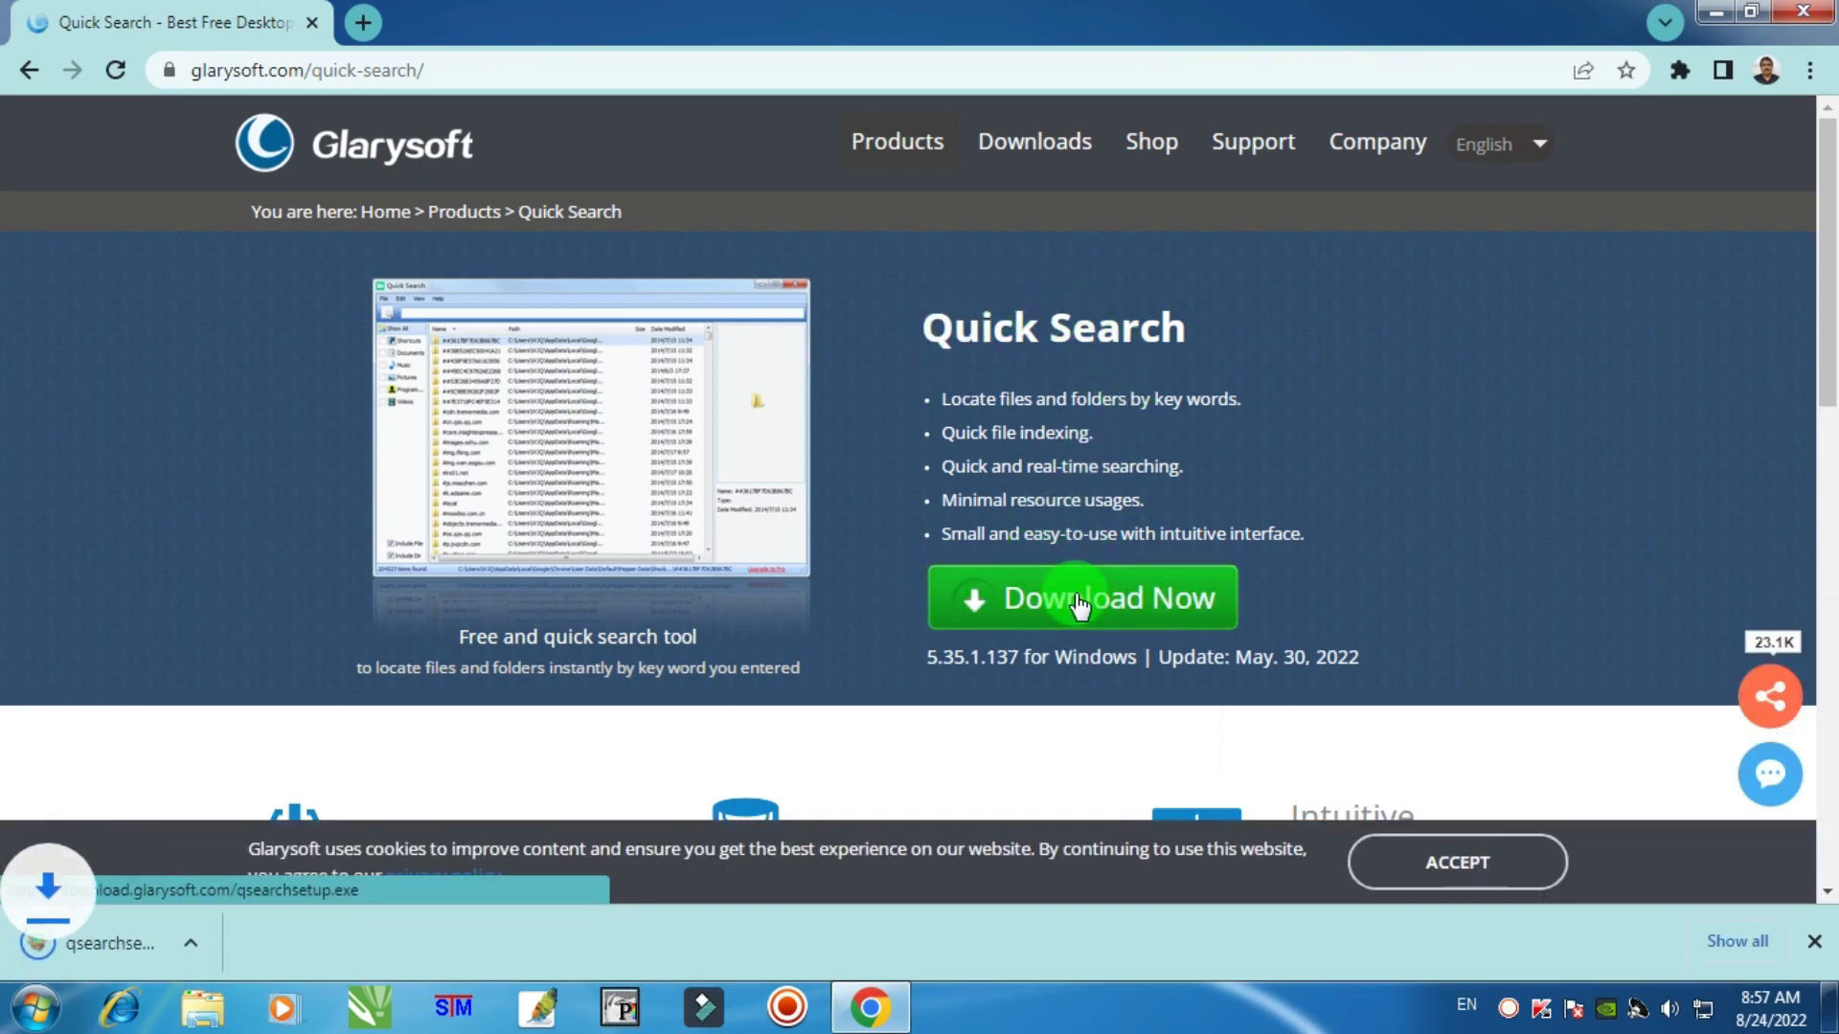
pyautogui.rightClick(155, 929)
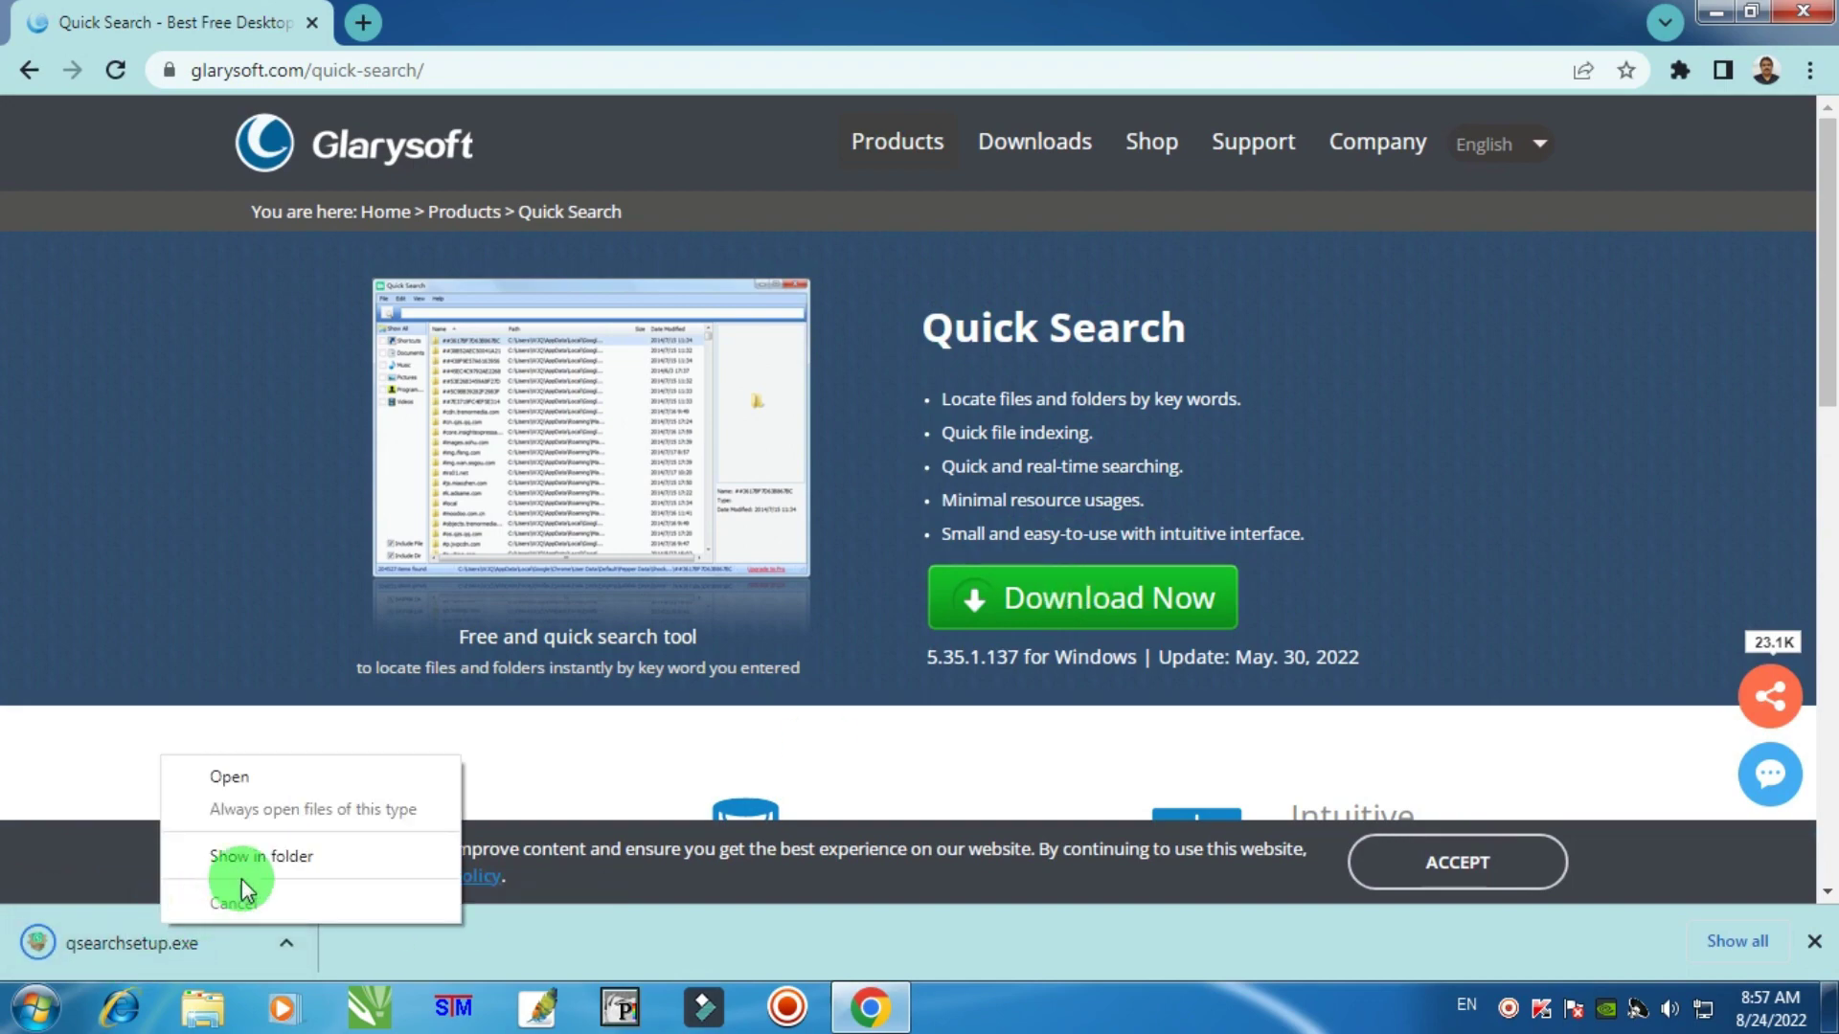
pyautogui.click(276, 858)
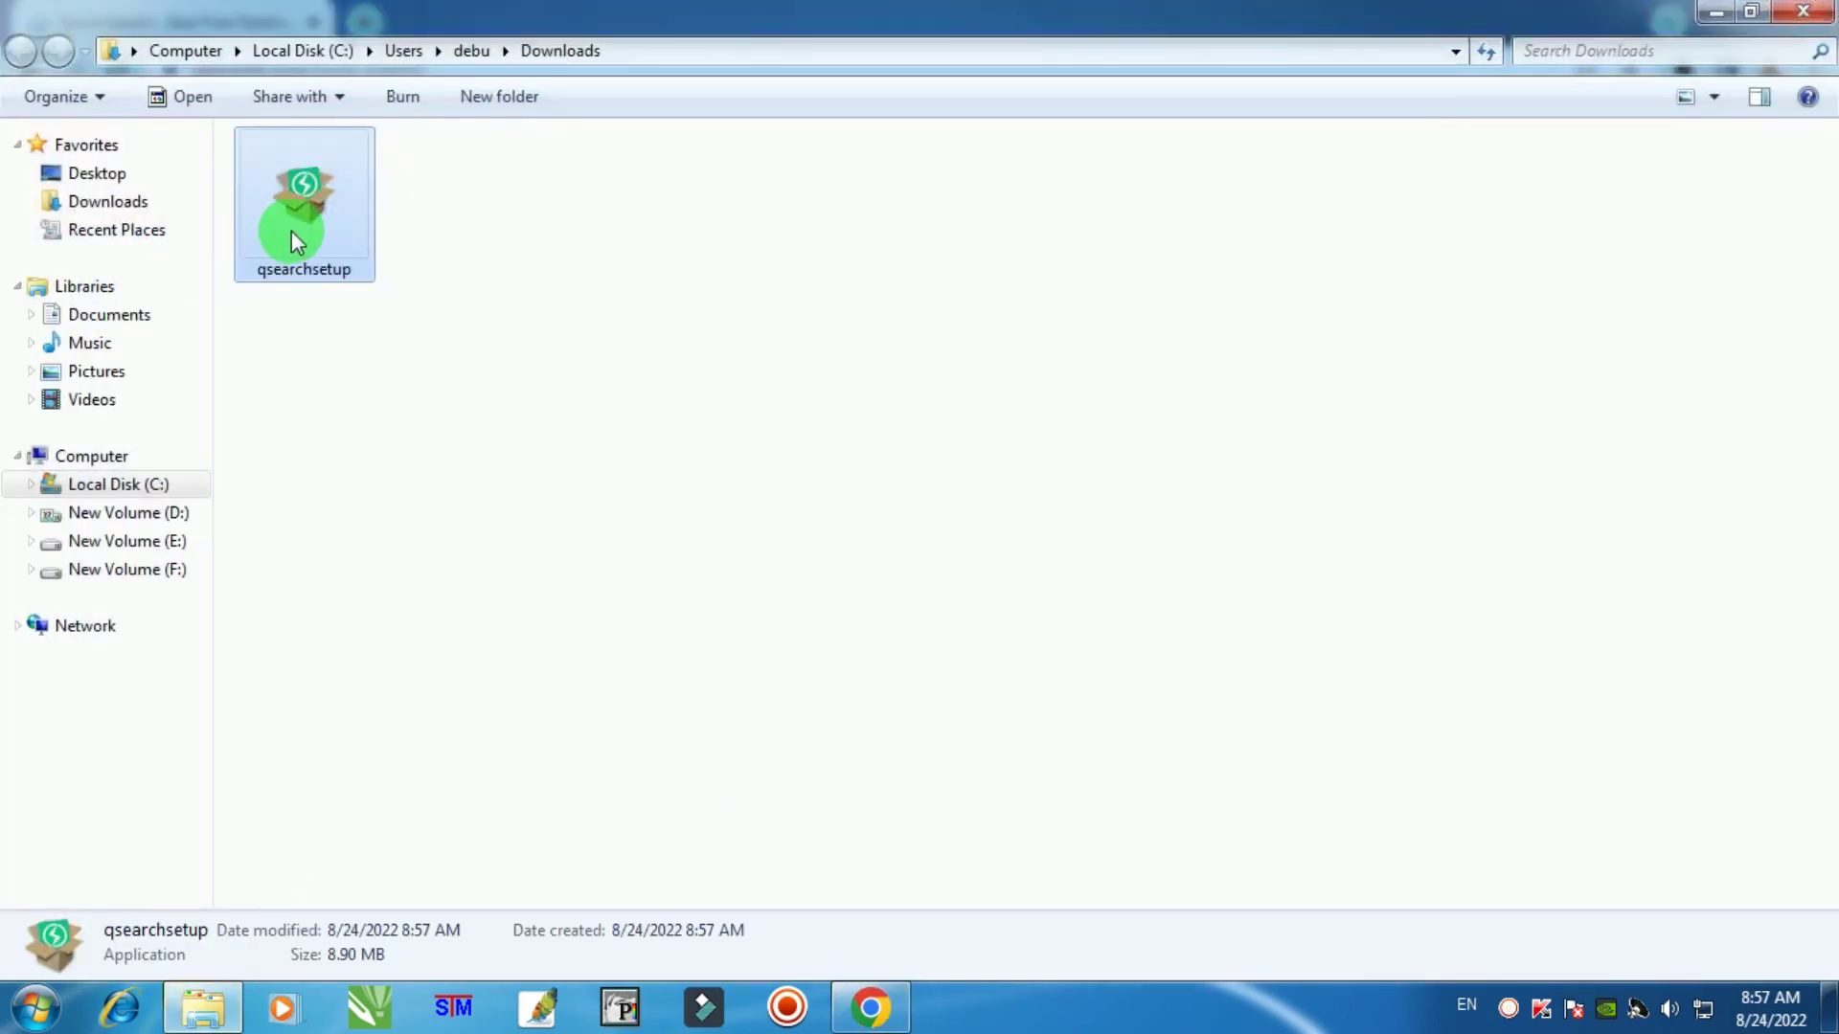